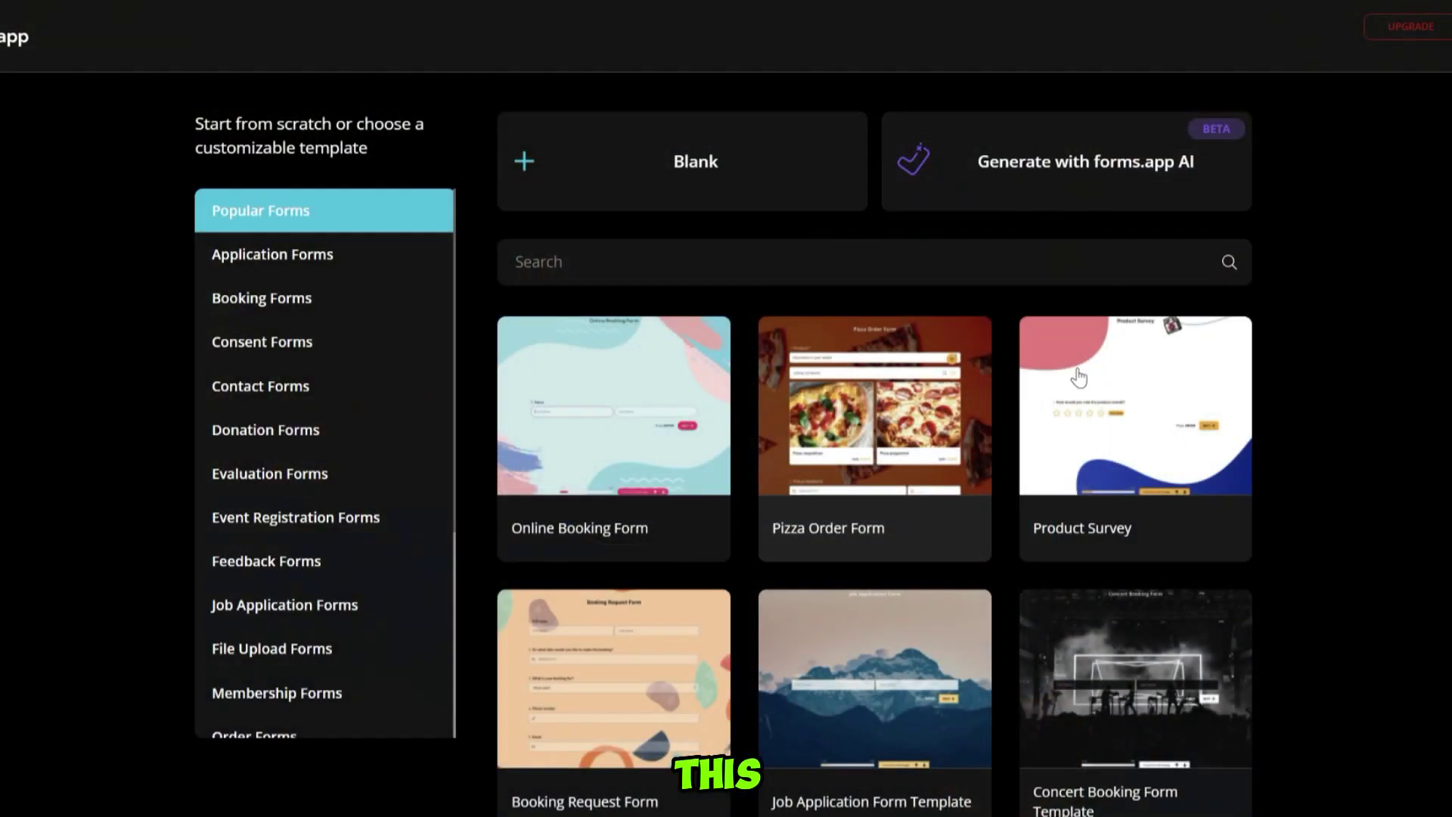
- Scroll the pricing page and highlight the Basic plan's monthly price
scroll(1183, 409, down, 3)
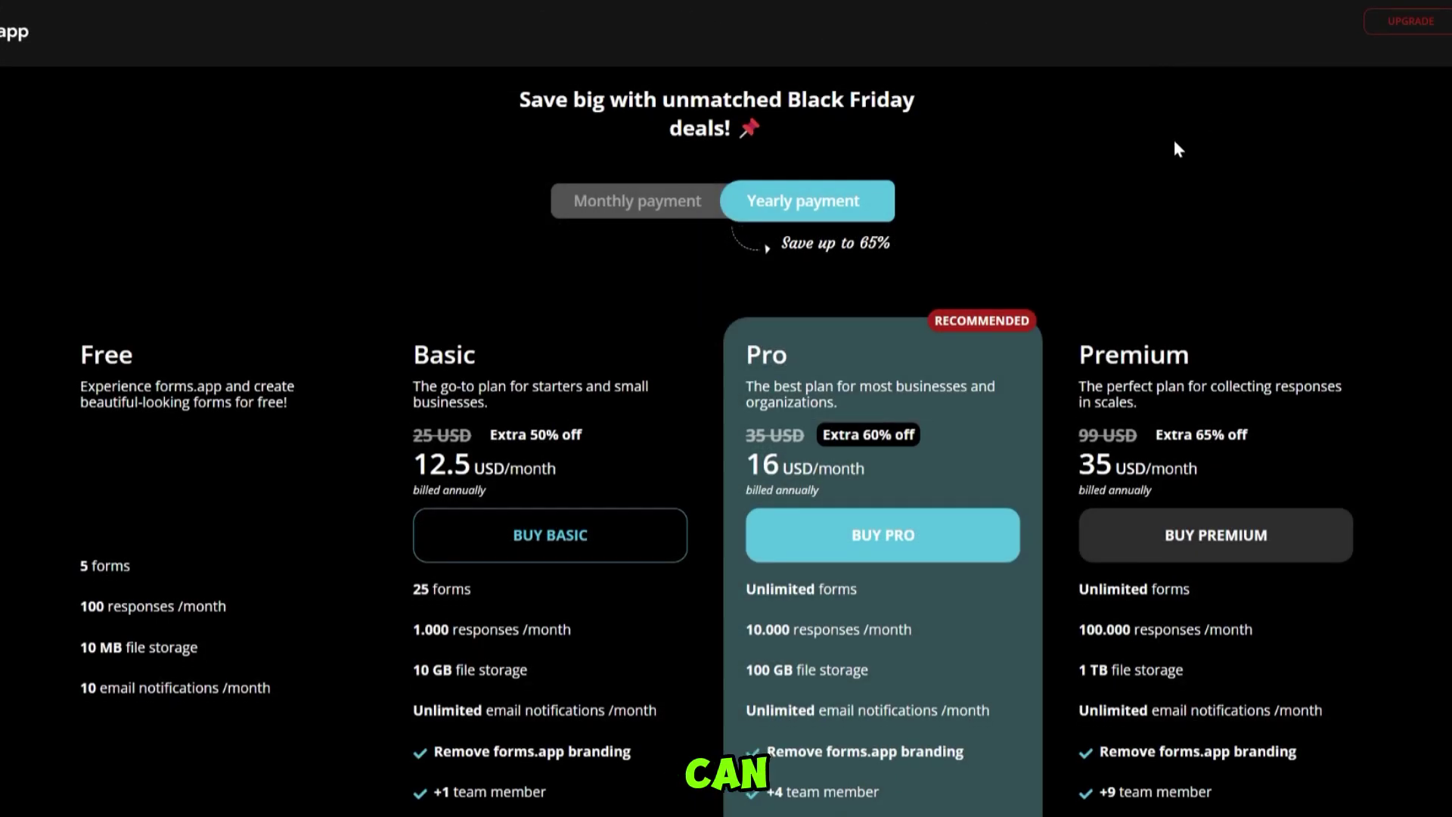
scroll(1172, 137, down, 1)
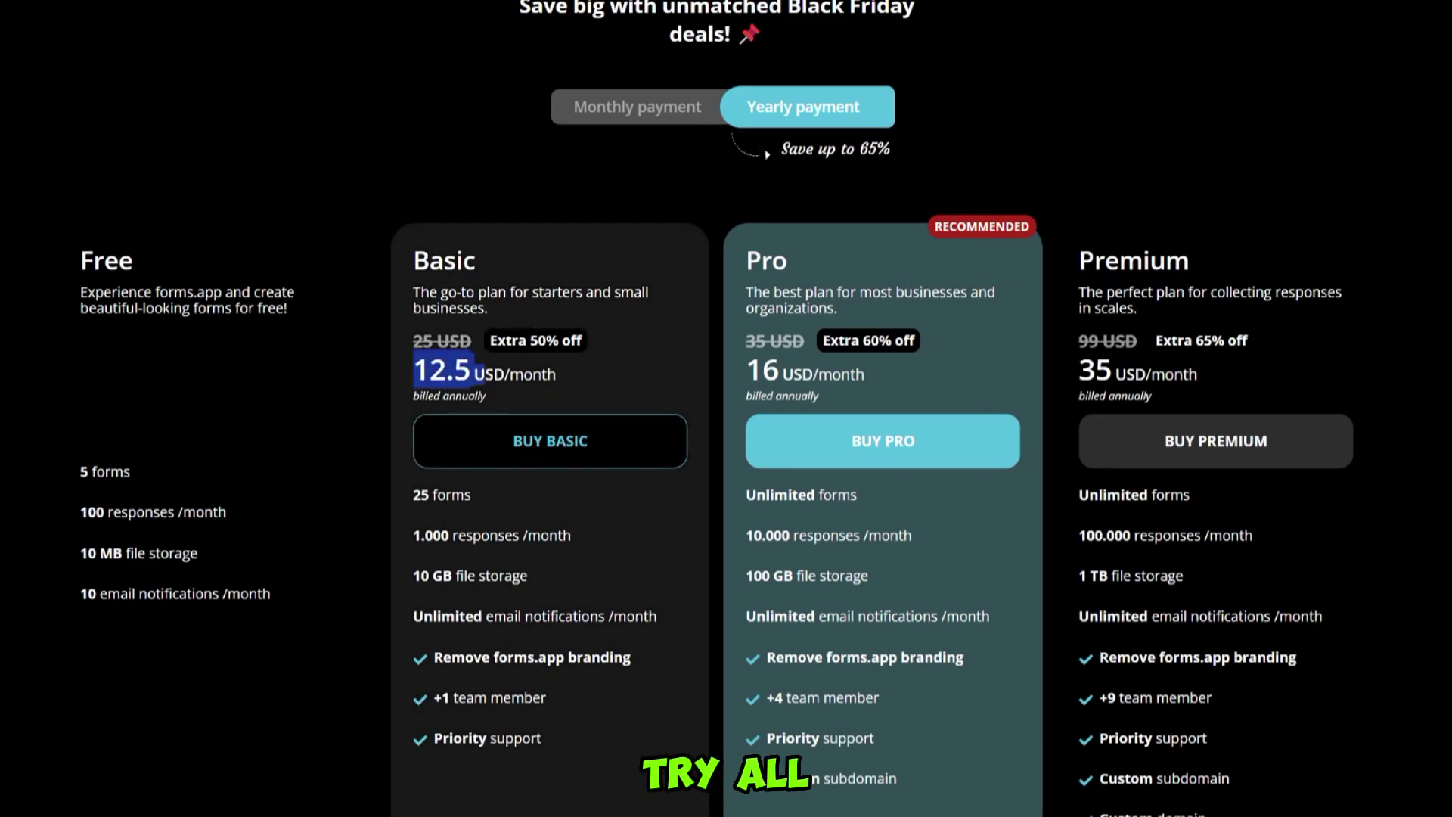
drag(484, 375, 582, 367)
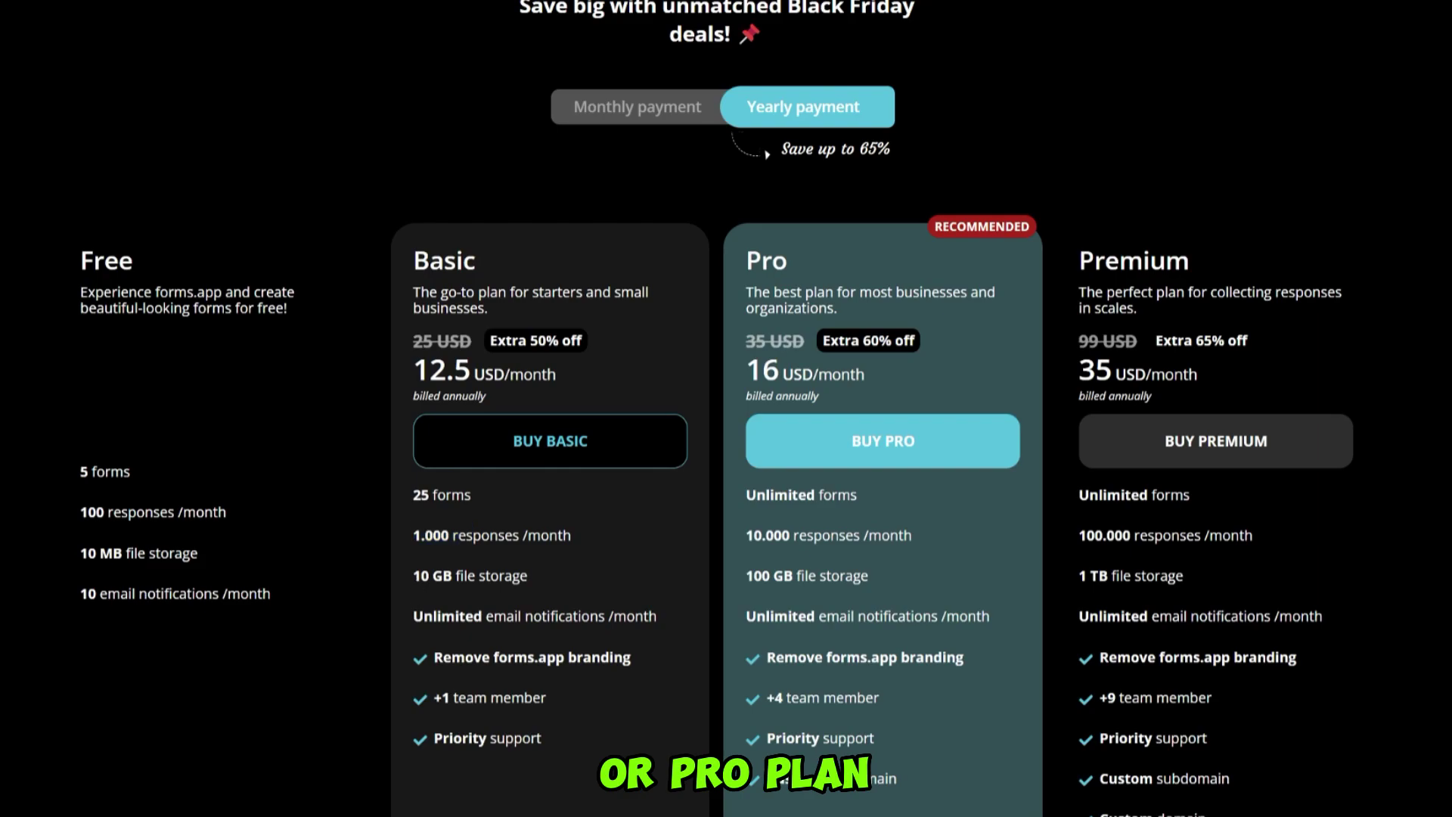
scroll(717, 408, down, 1)
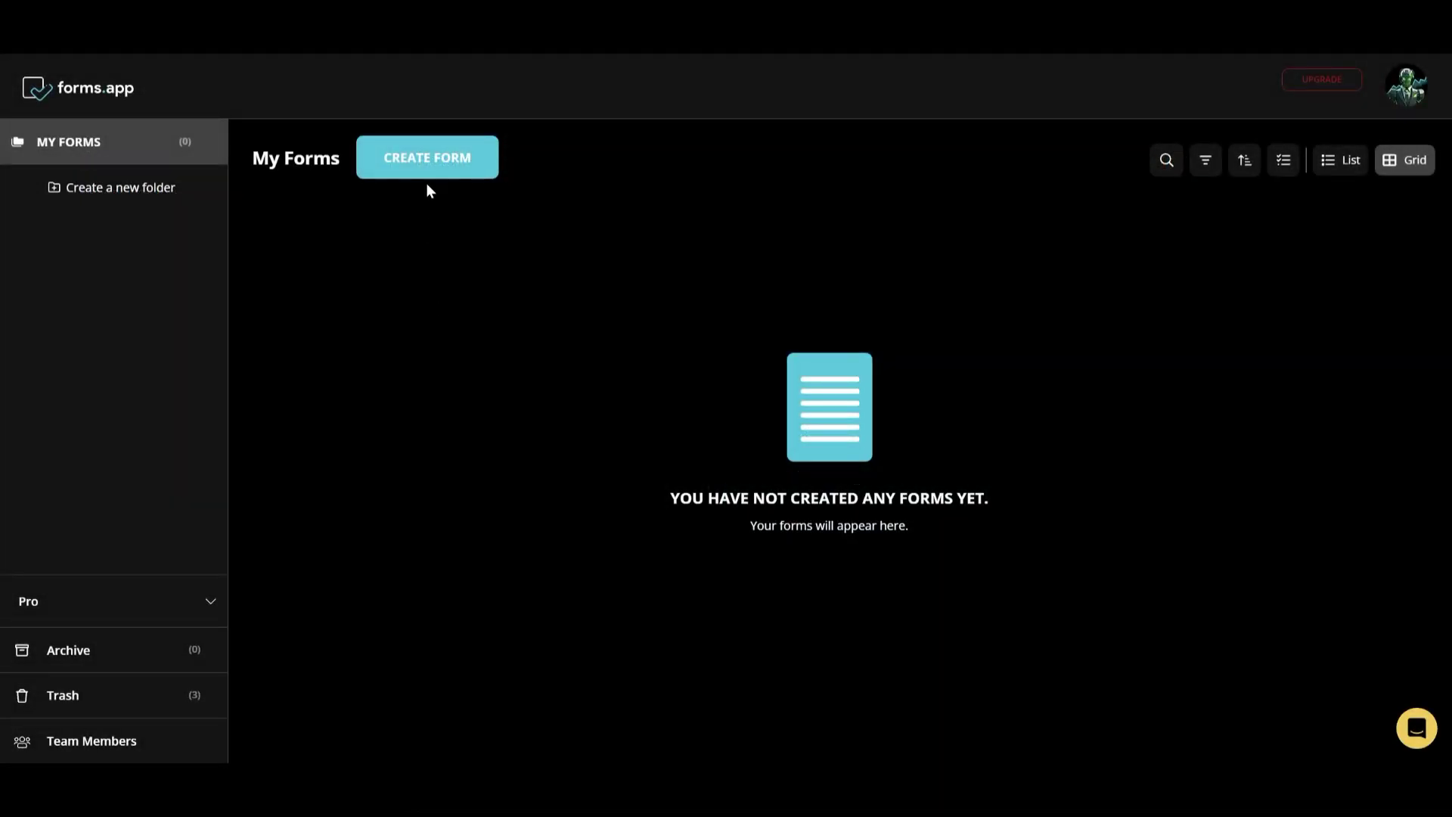
- Start a new form from the Trivia Quiz template and select its logo image
click(428, 170)
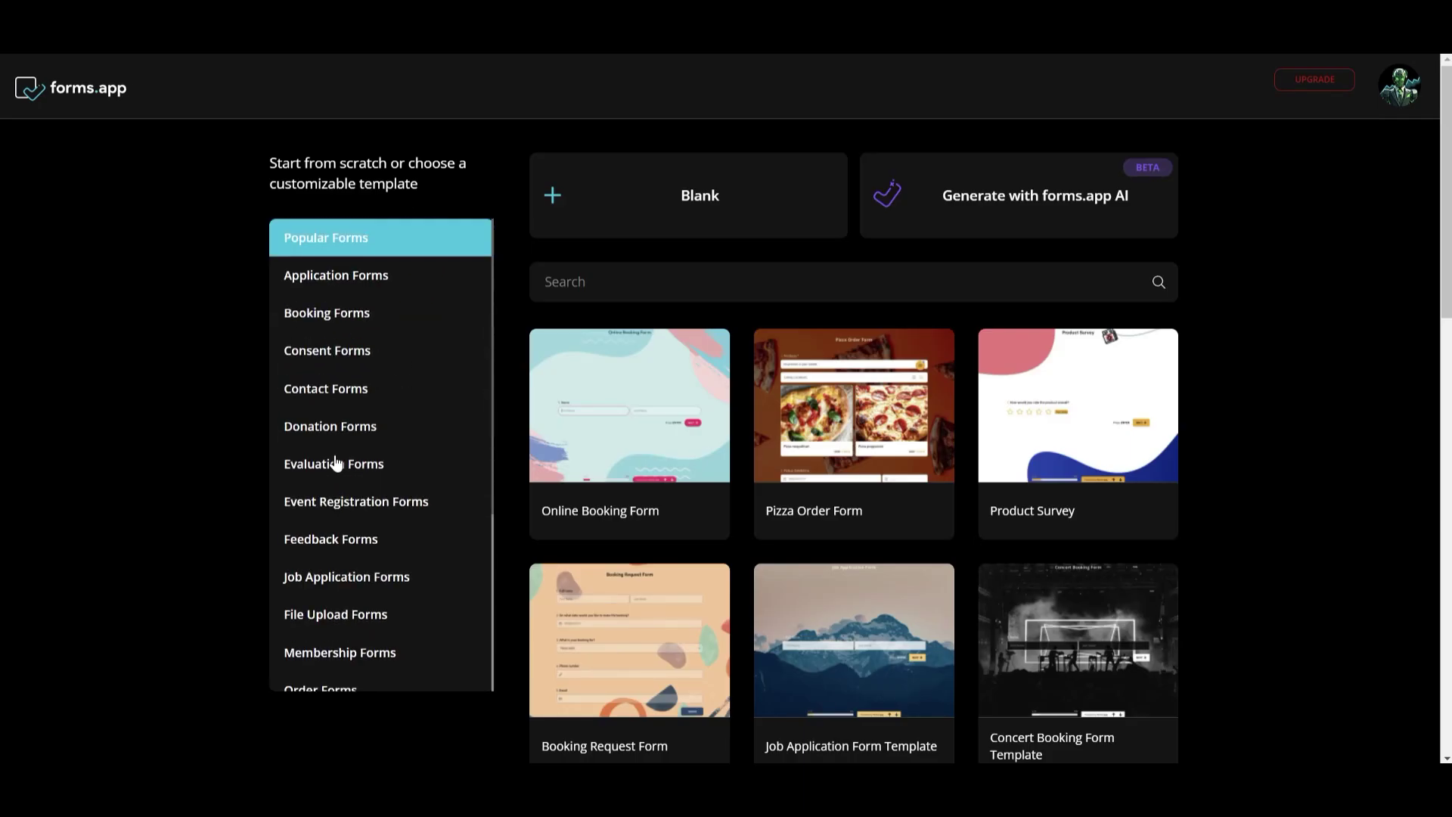
scroll(465, 283, down, 5)
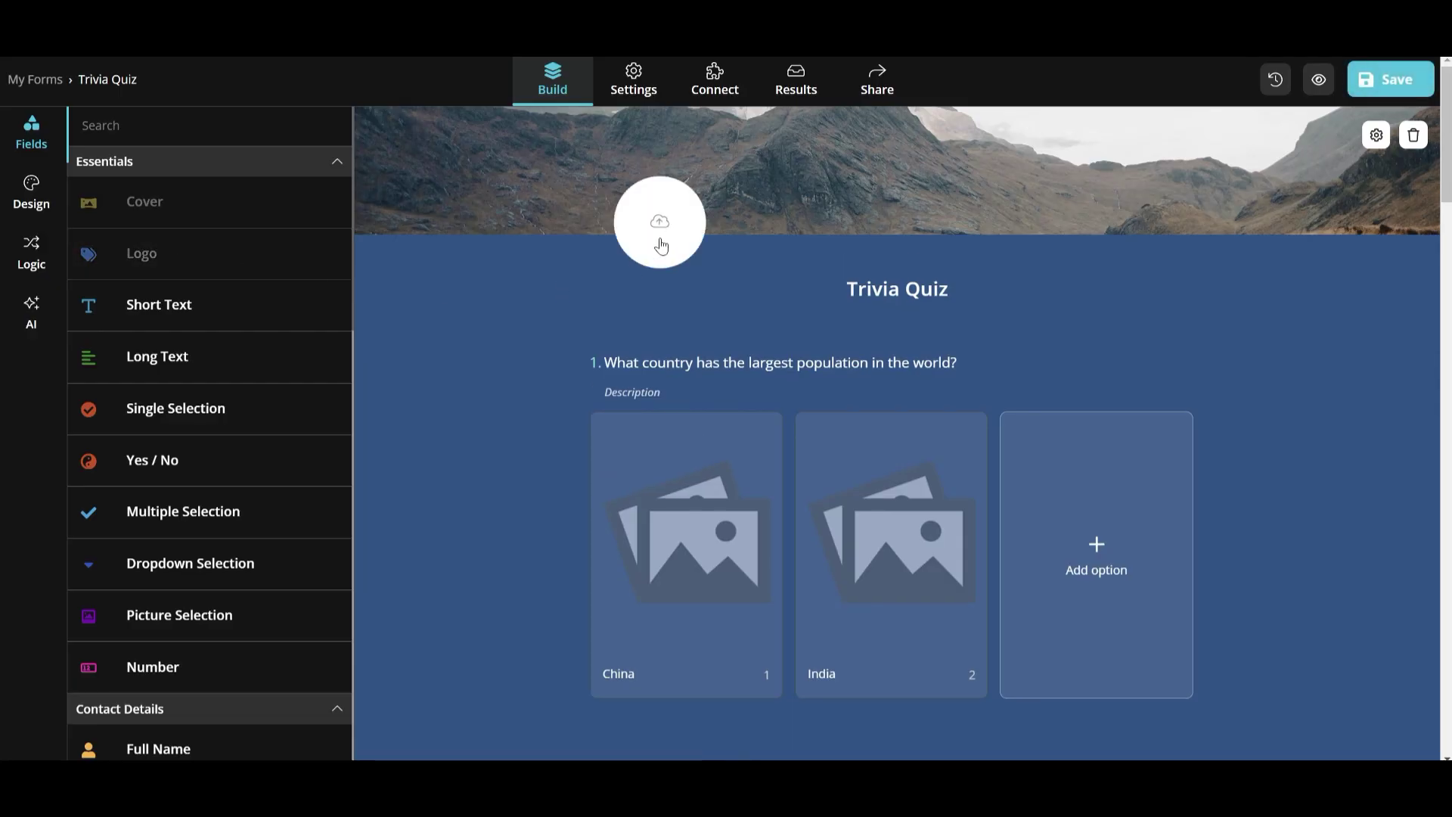
click(660, 246)
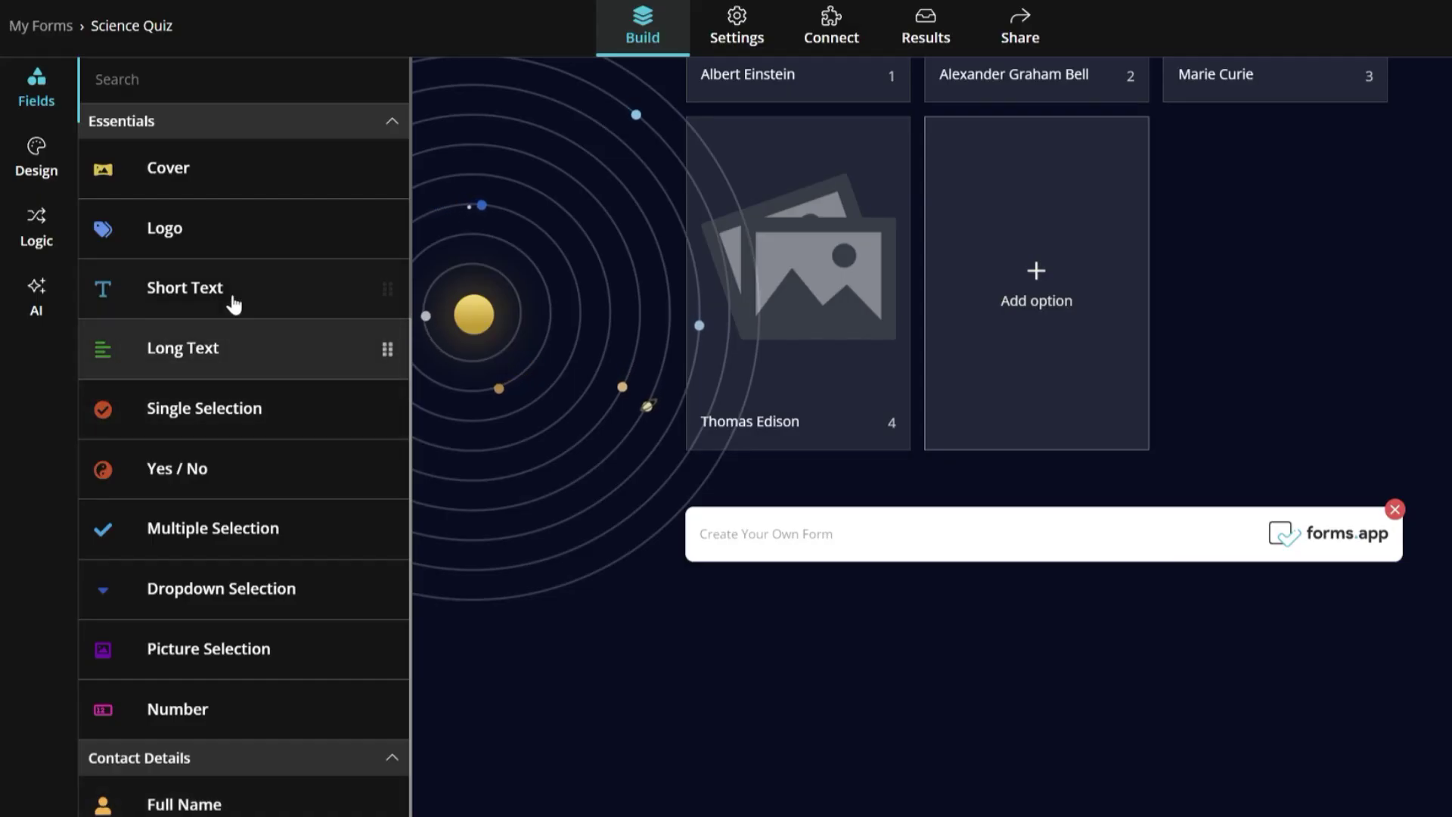
- Add Short Text and Yes/No questions with Yes as the answer, and apply the Black Board theme
click(220, 286)
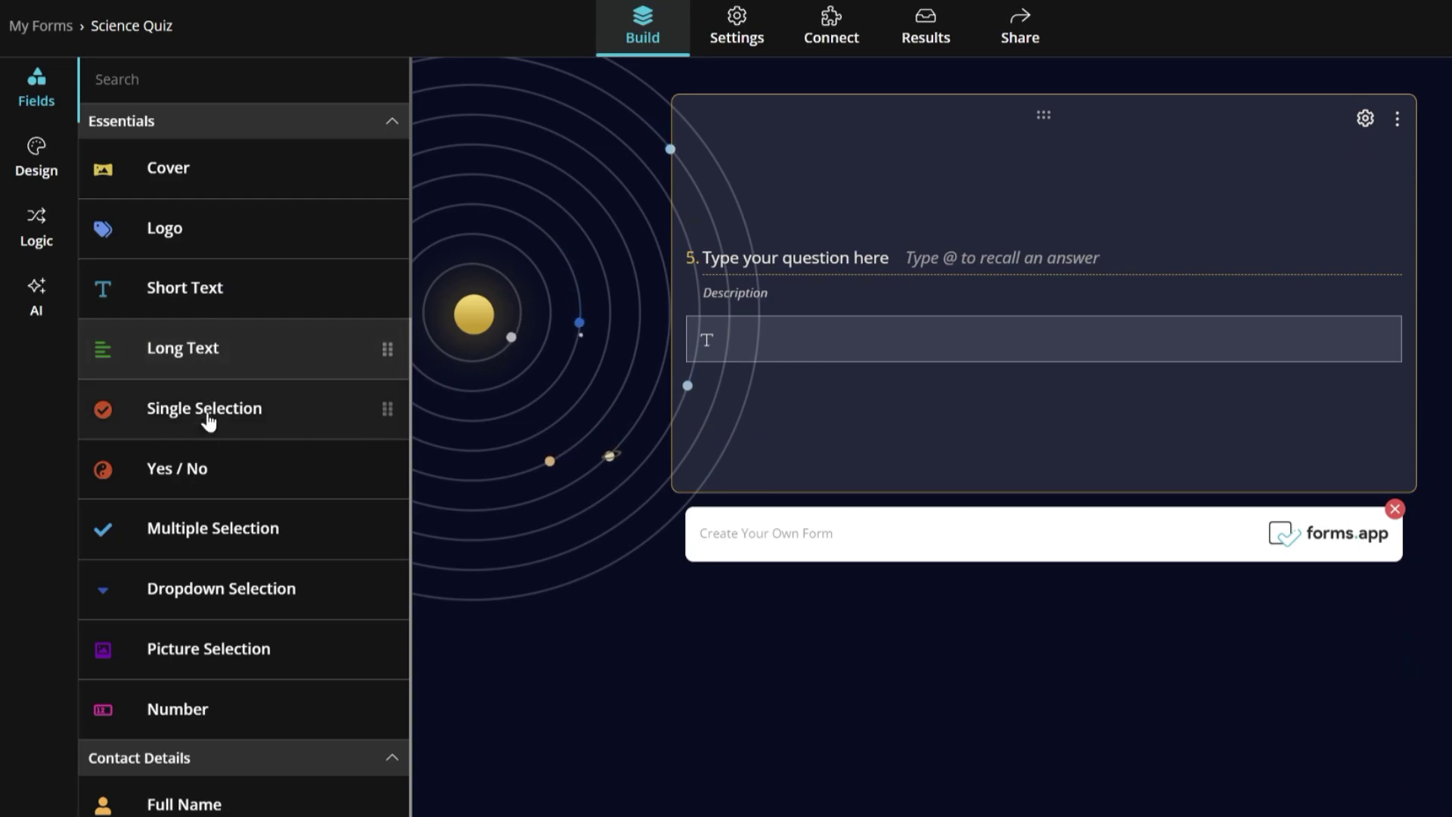
click(292, 467)
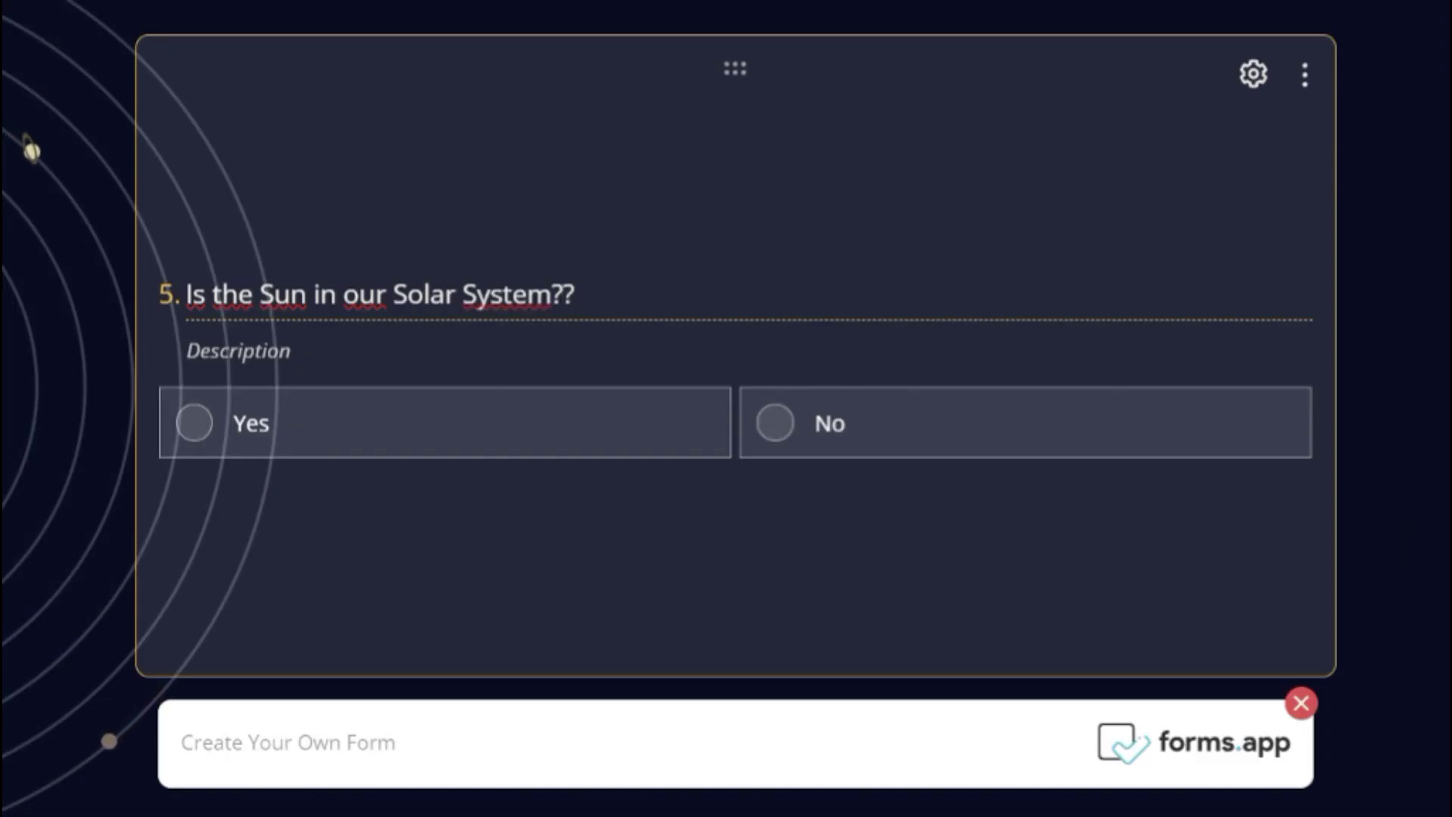
click(198, 430)
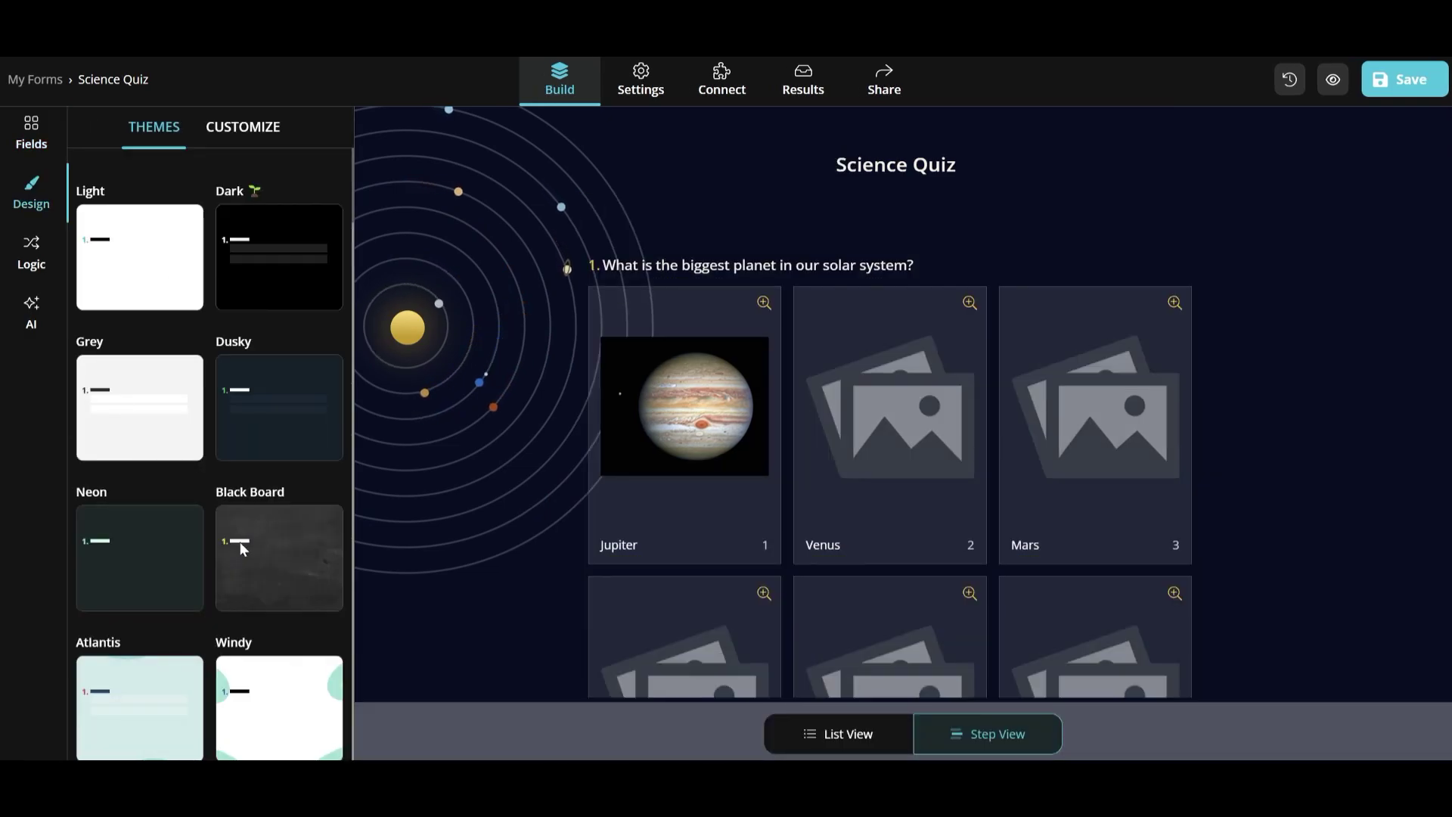
click(239, 542)
scroll(711, 439, down, 3)
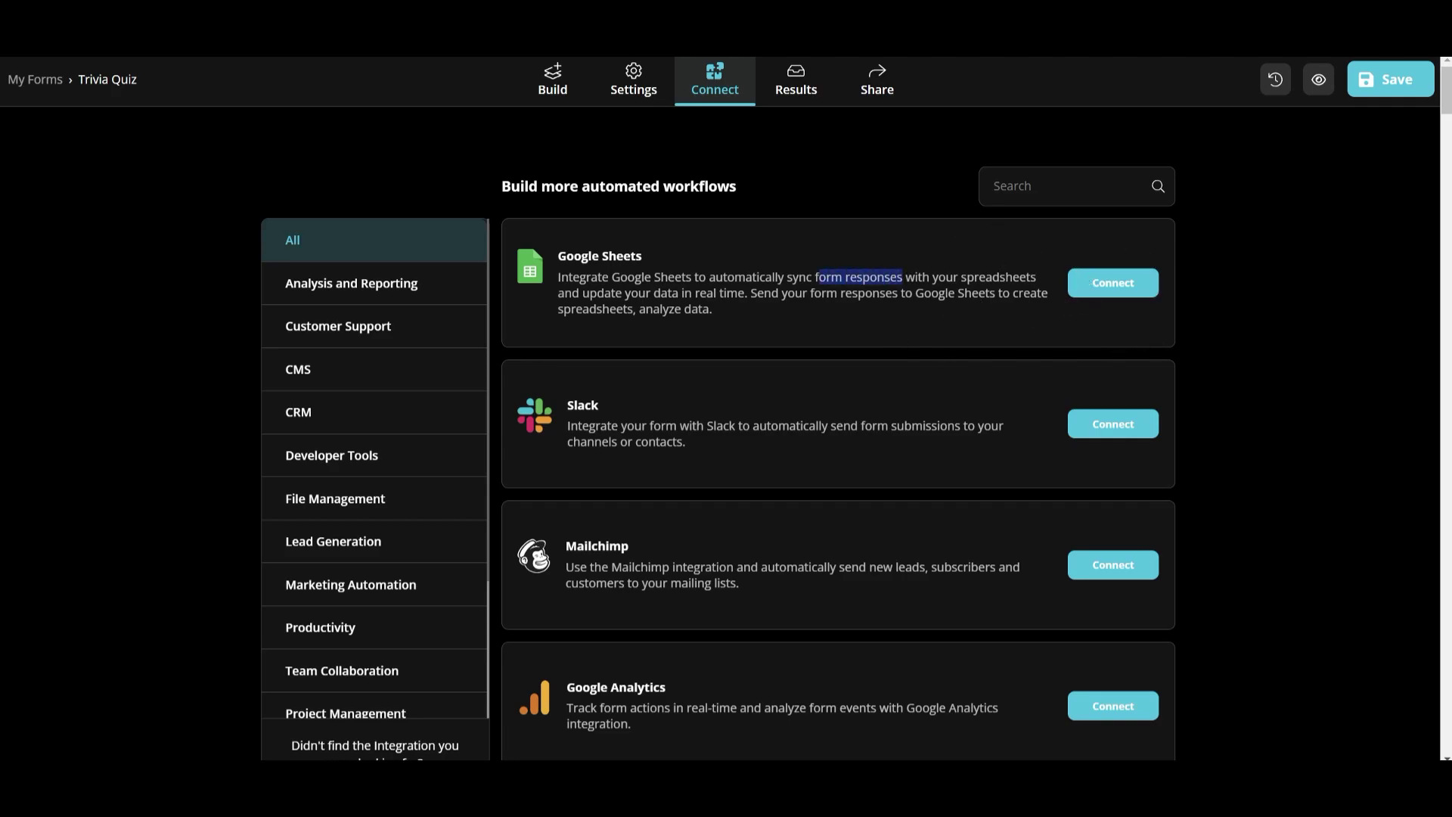
- Scroll the integrations list and highlight the Microsoft Excel description
scroll(828, 338, down, 5)
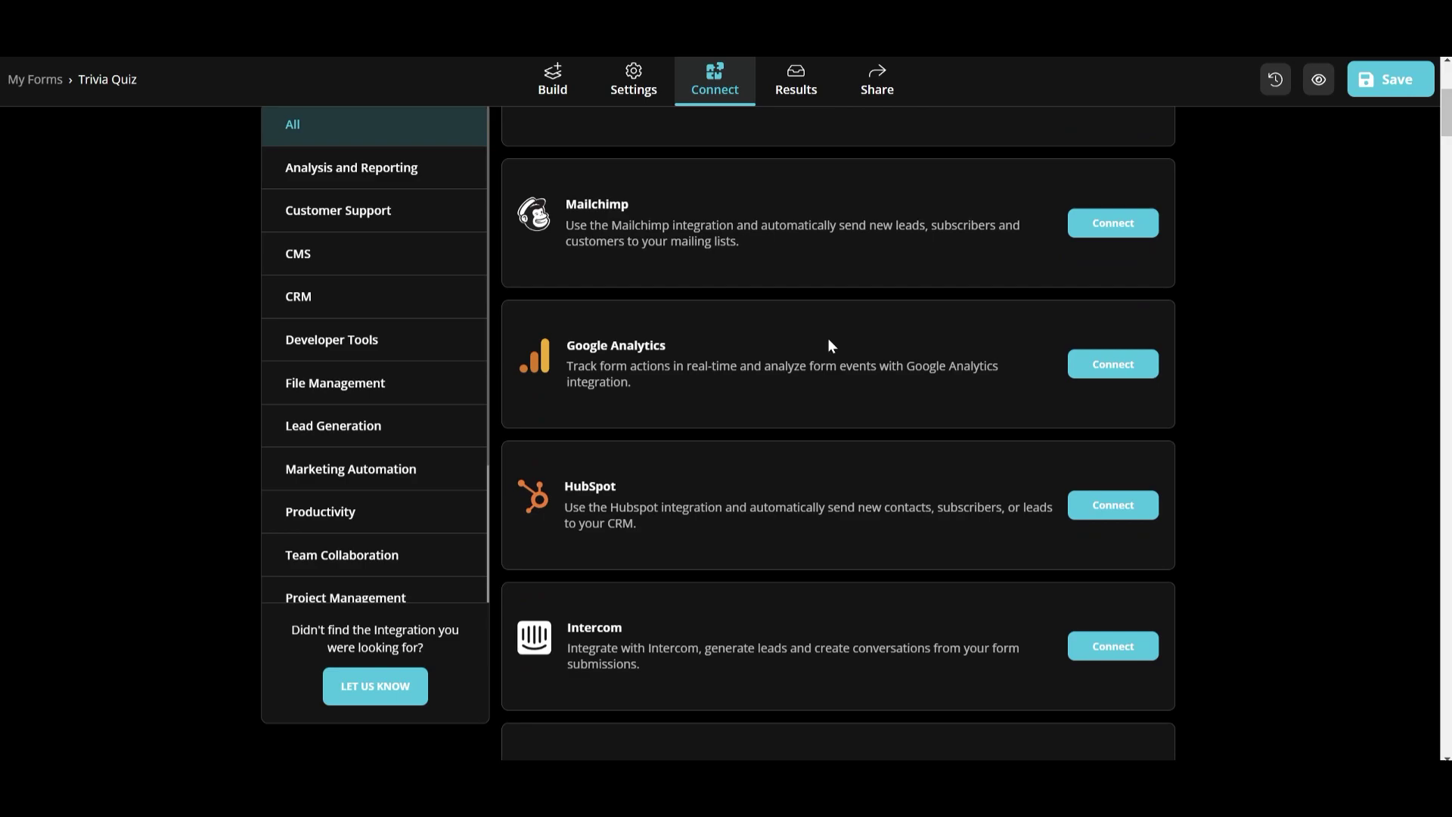
scroll(827, 346, down, 1)
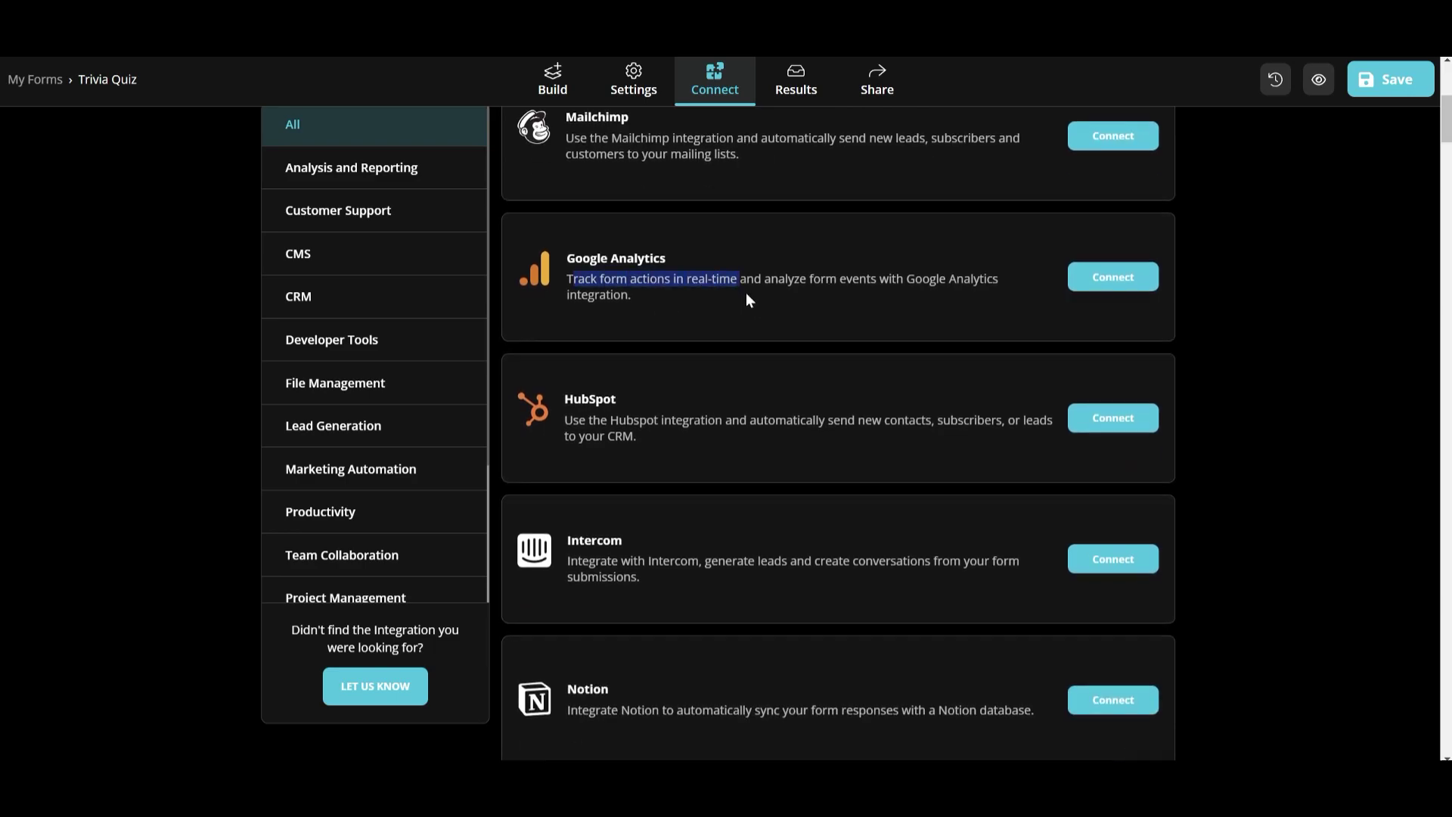
scroll(746, 294, down, 6)
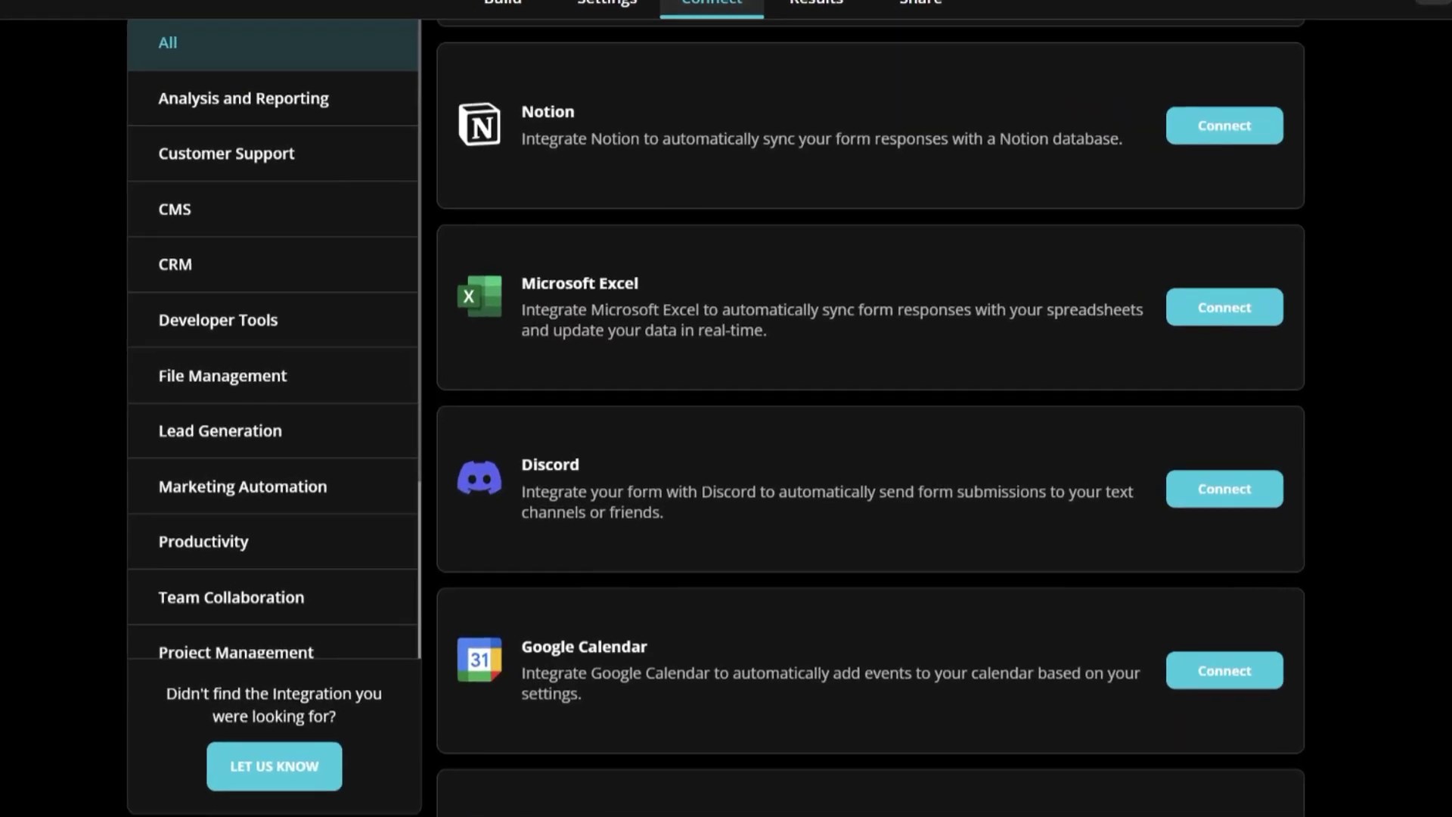
drag(540, 319, 673, 311)
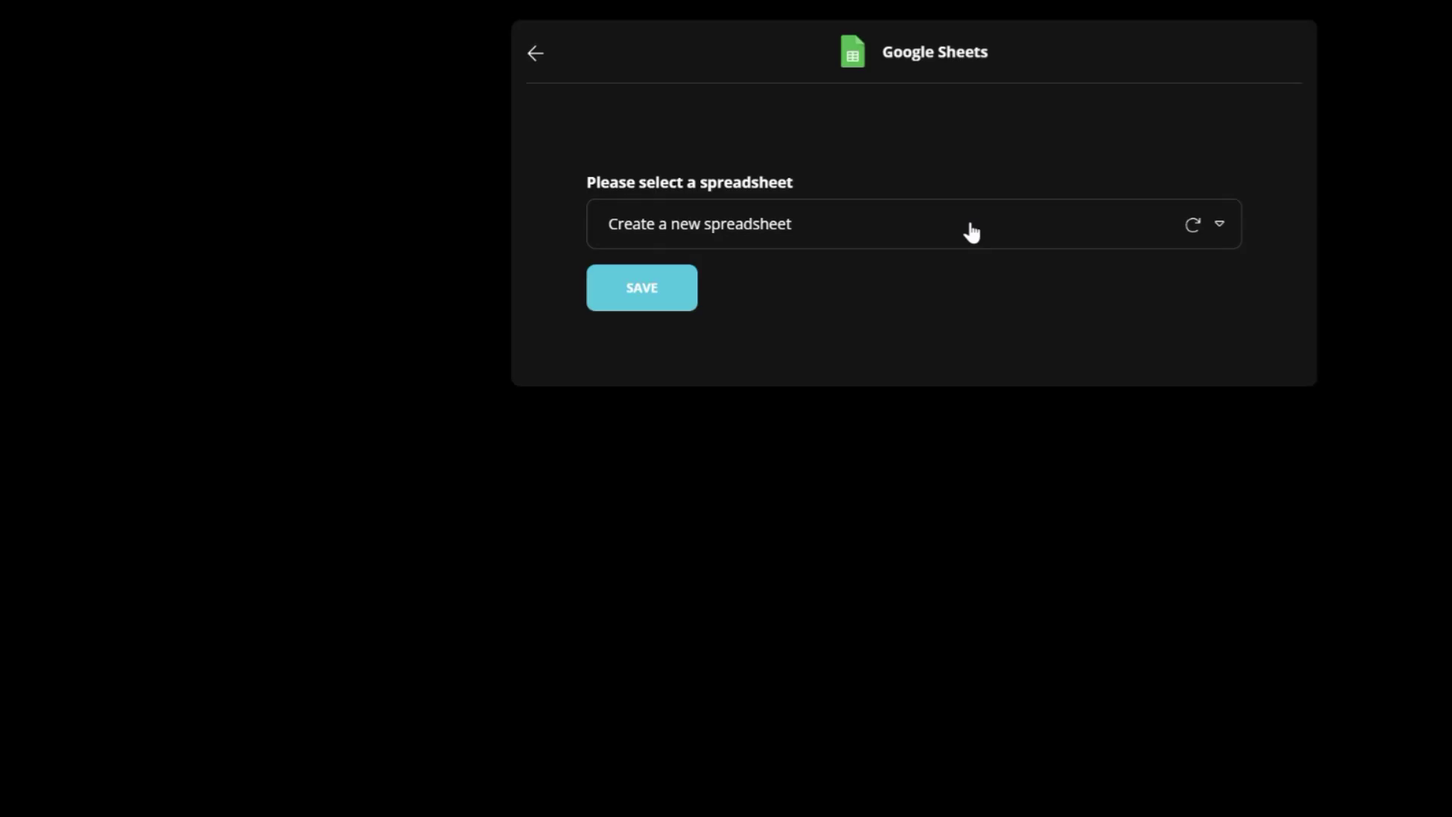
- Link Google Sheets to the SPACE QUIZ spreadsheet and save the connection
click(638, 301)
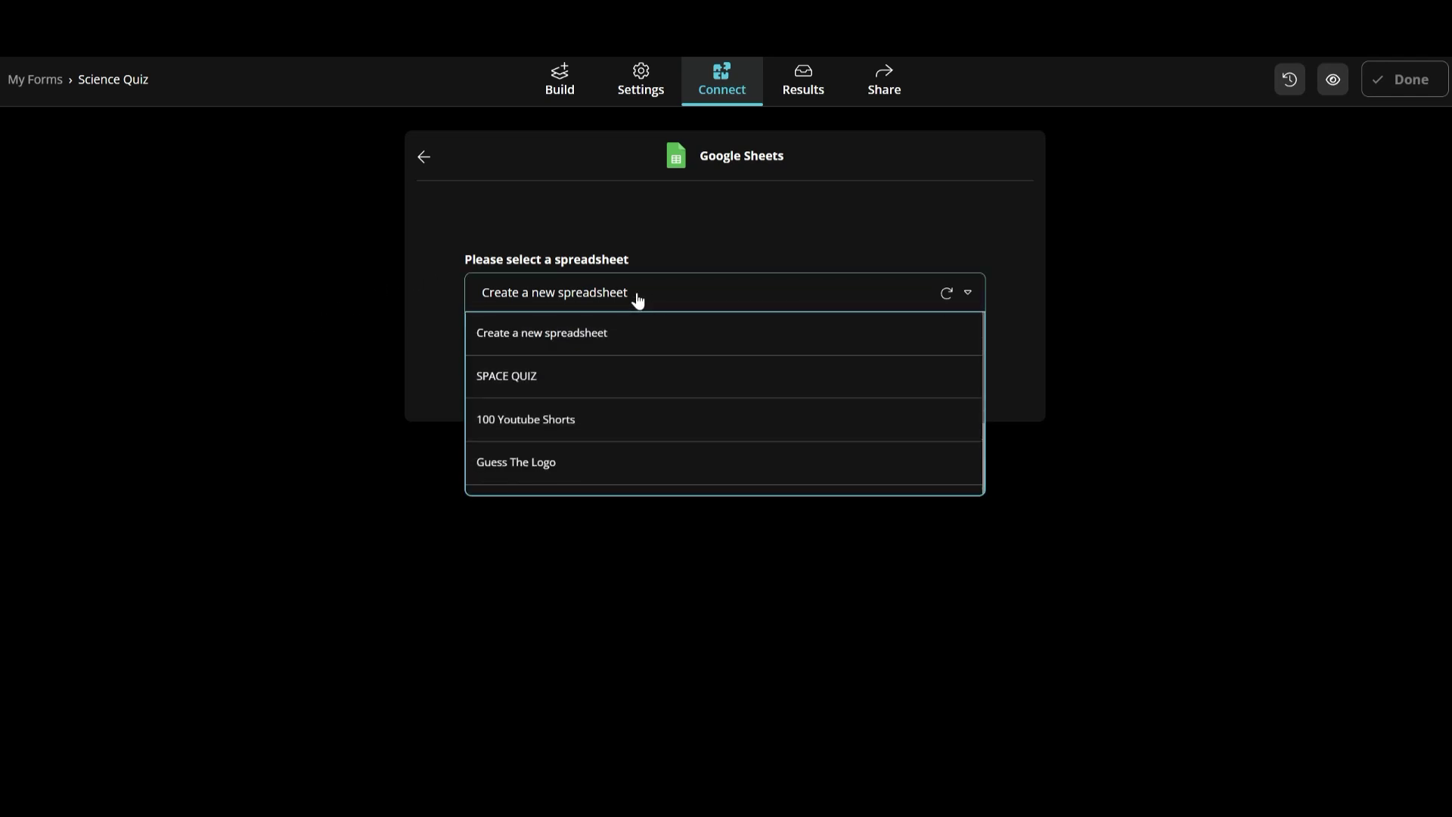
click(540, 379)
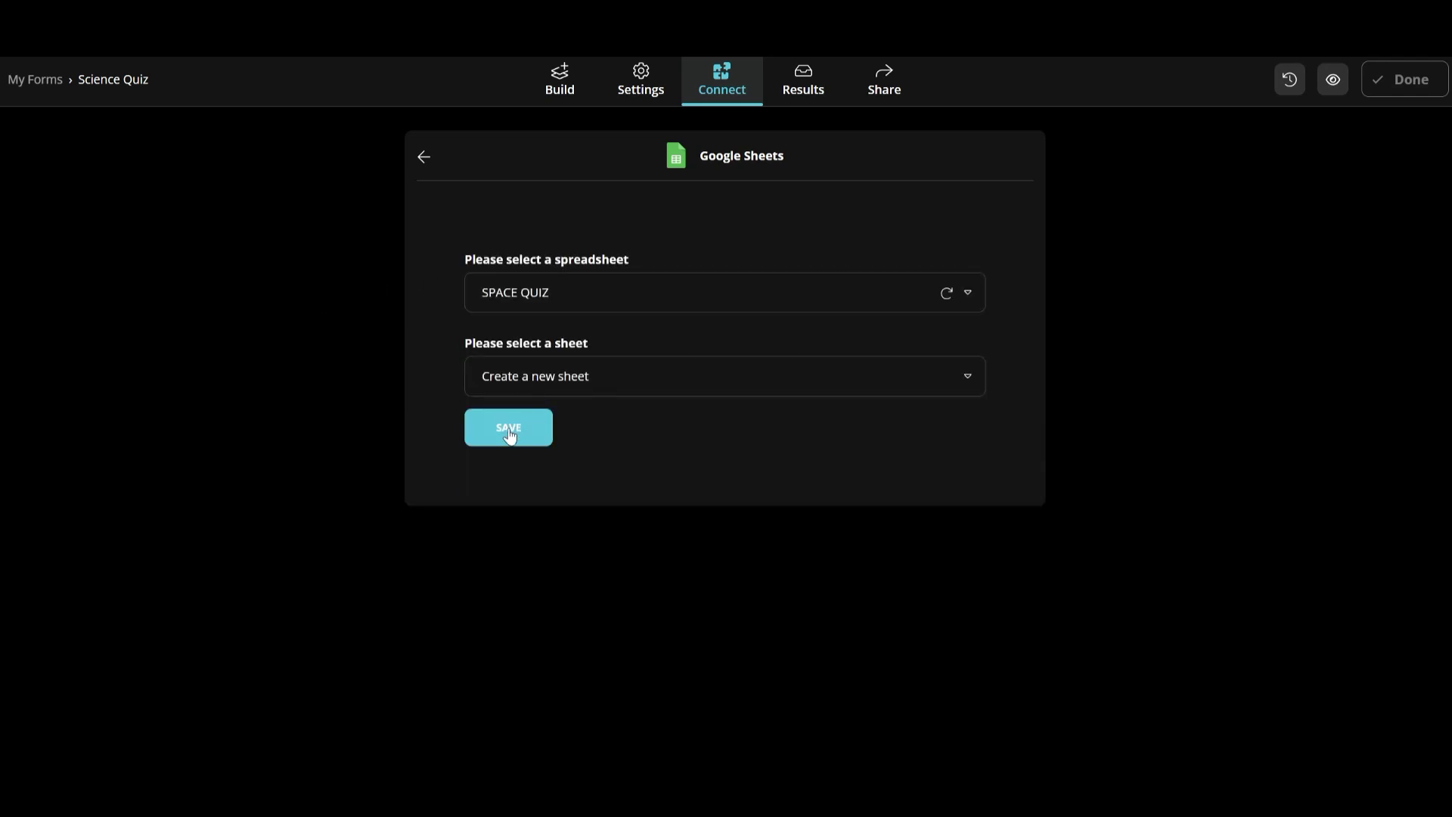
click(509, 432)
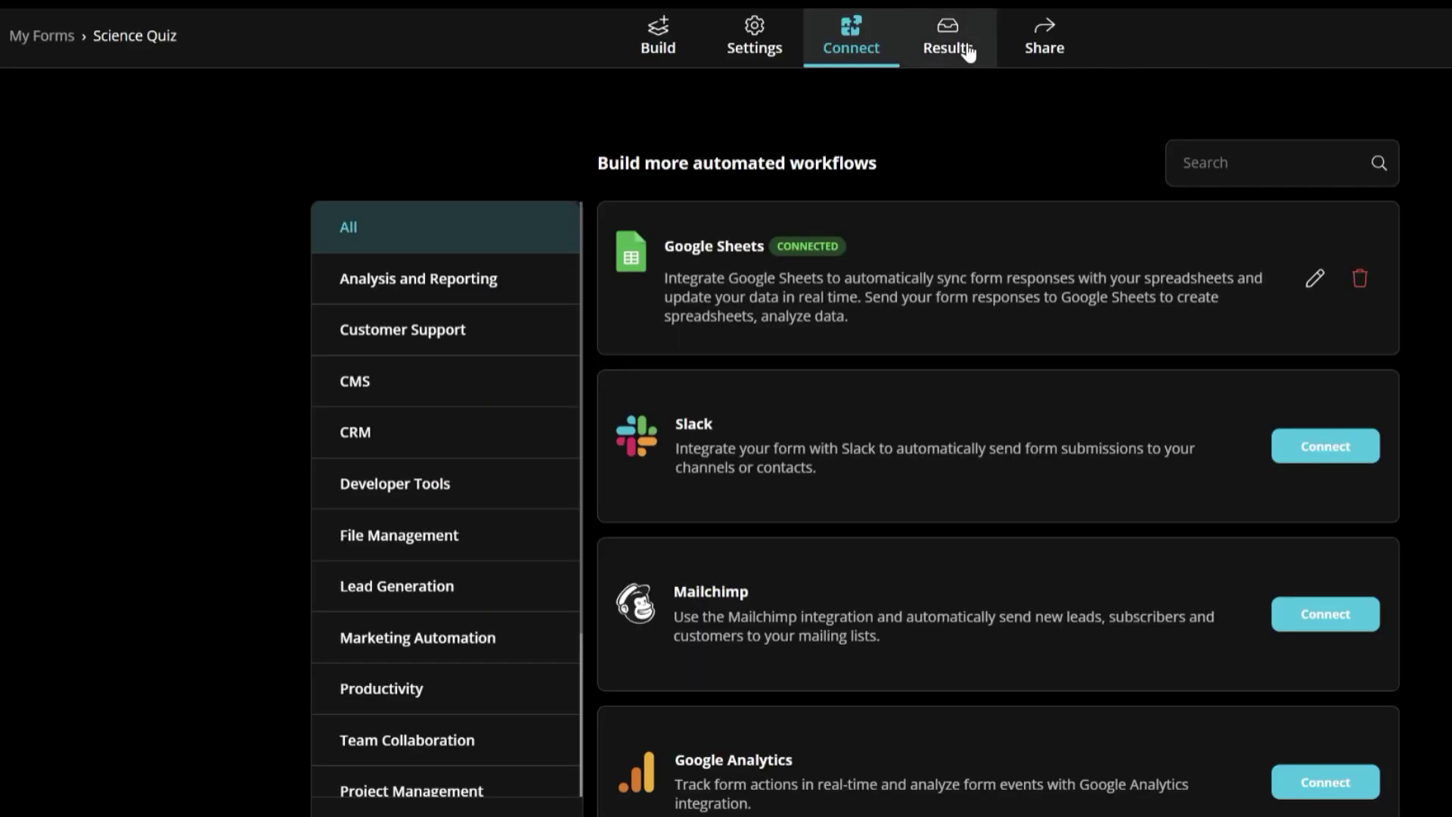
- Review the quiz's responses and share link, then start an AI form and select ChatGPT's prompt
click(969, 52)
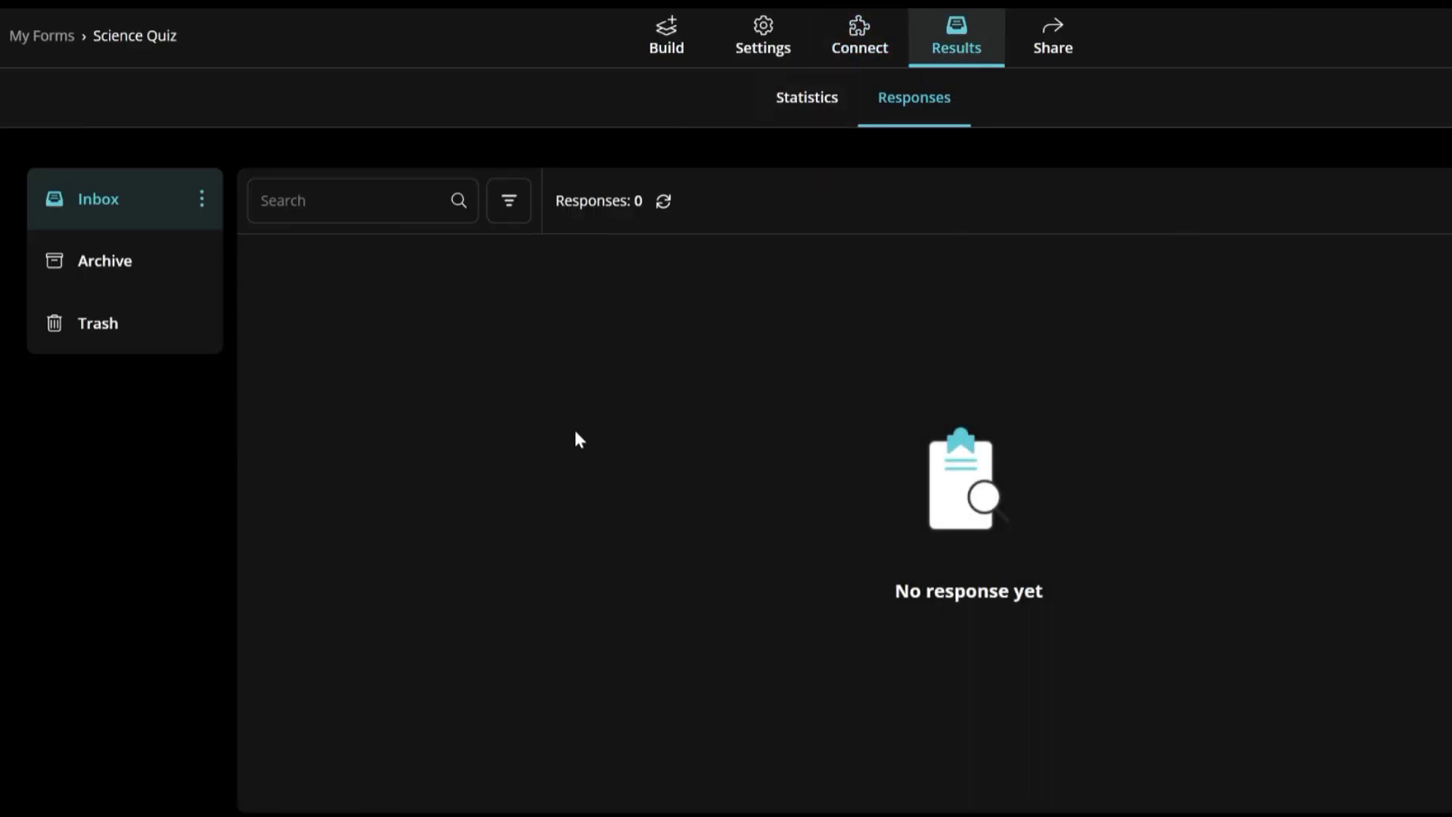
click(1027, 47)
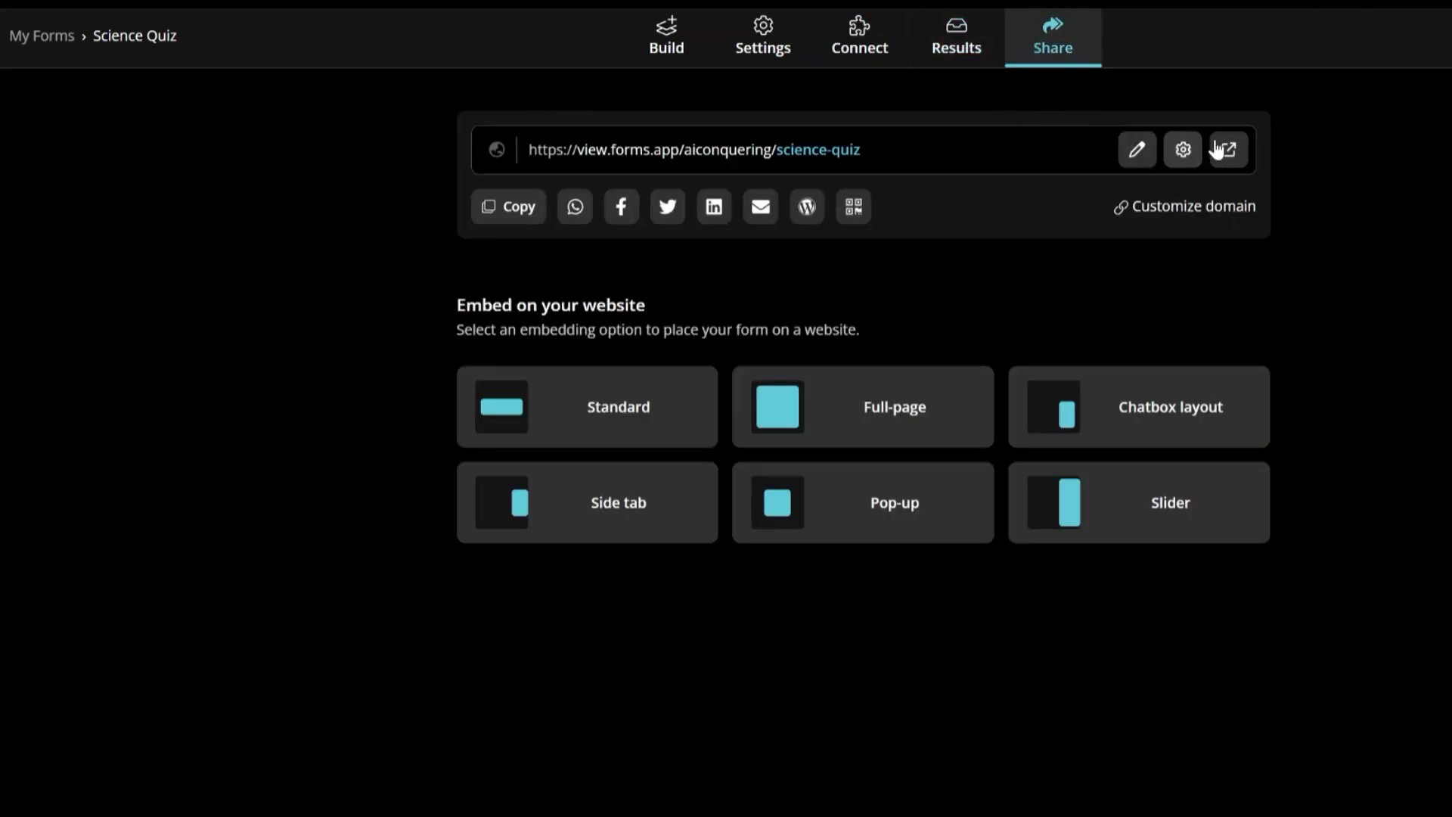
drag(861, 151, 776, 151)
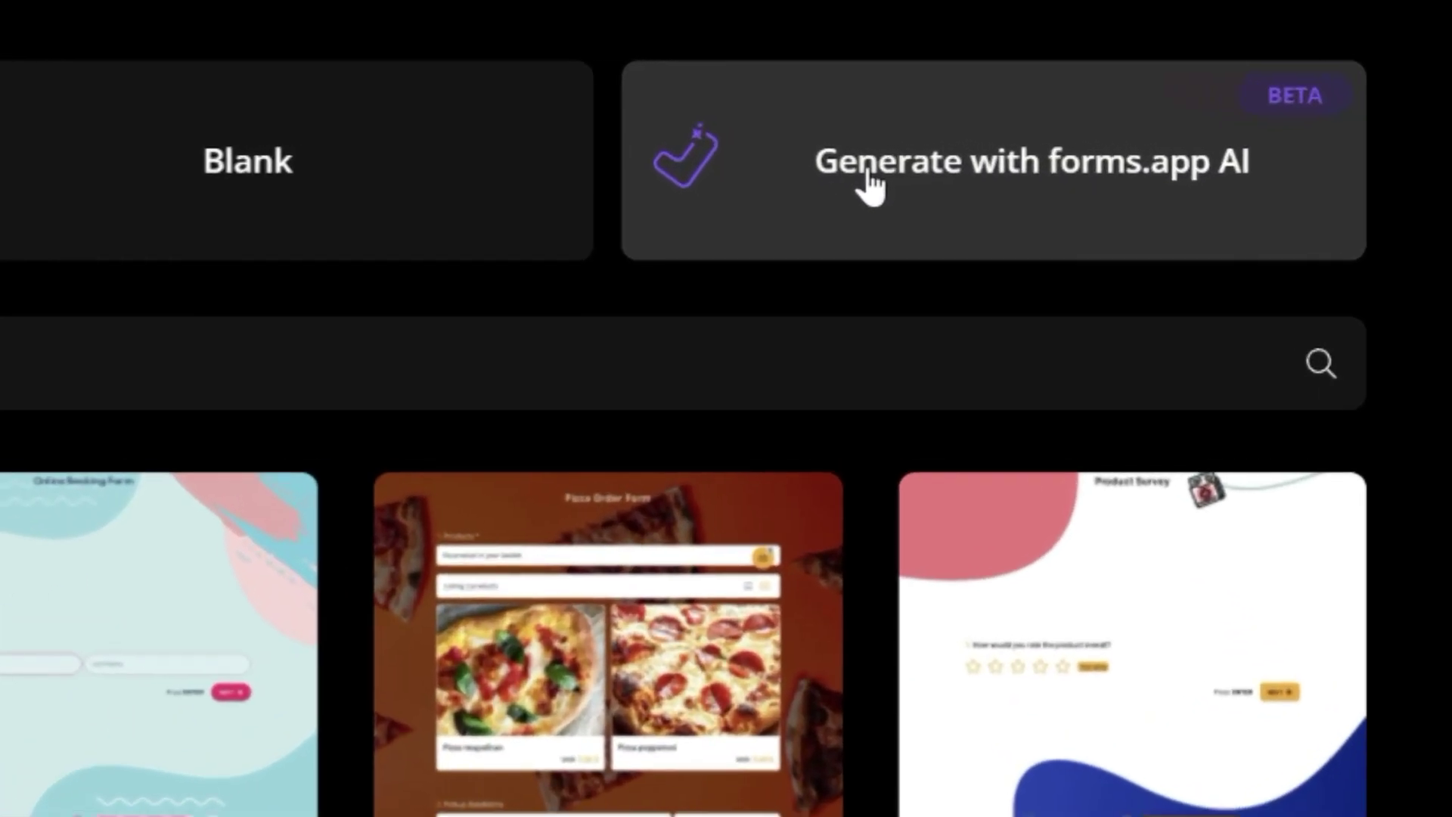
click(872, 186)
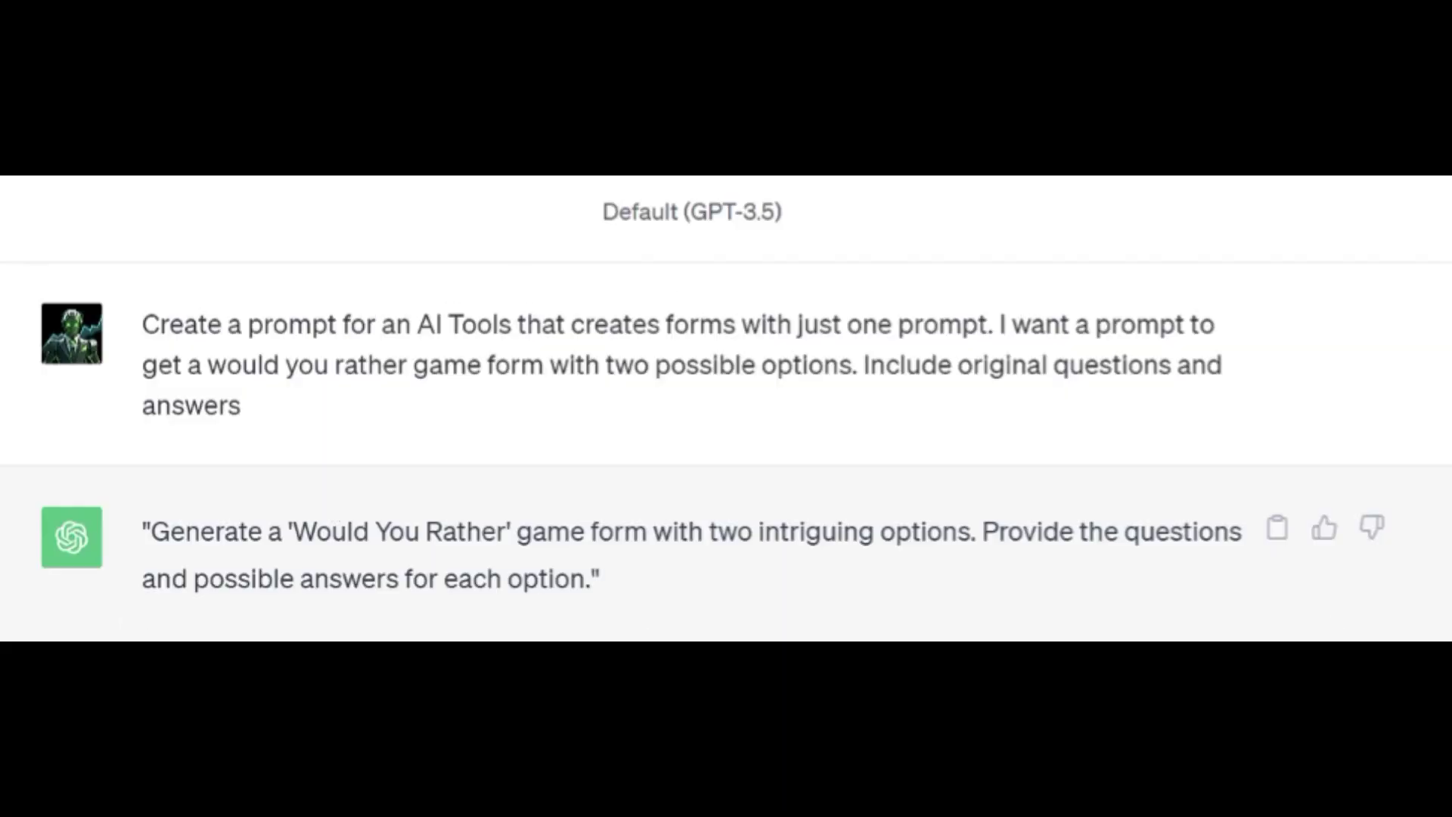
drag(142, 532, 668, 590)
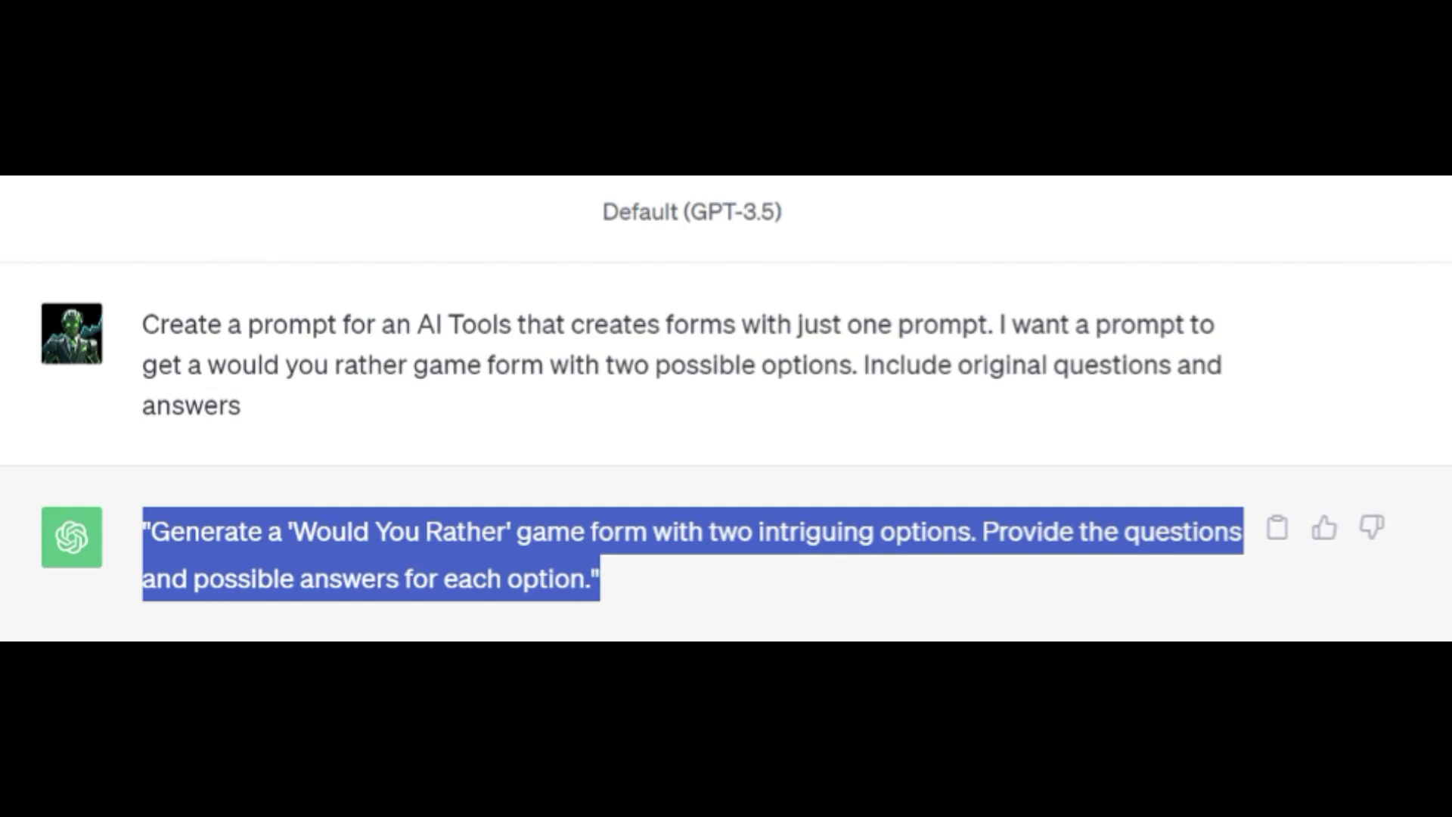
- Paste ChatGPT's prompt and generate the Would You Rather Game form with AI
click(1277, 538)
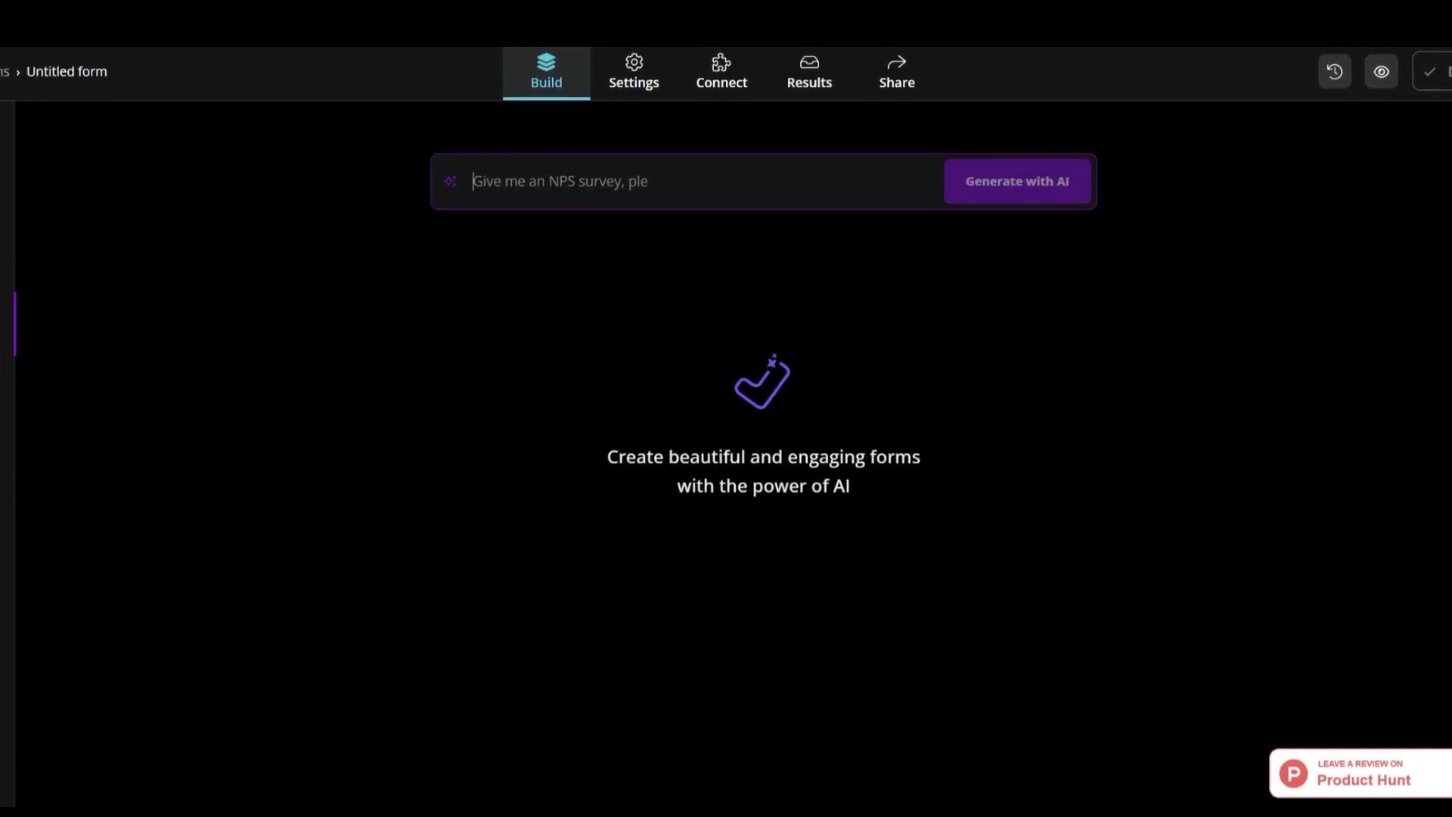
key(ctrl+v)
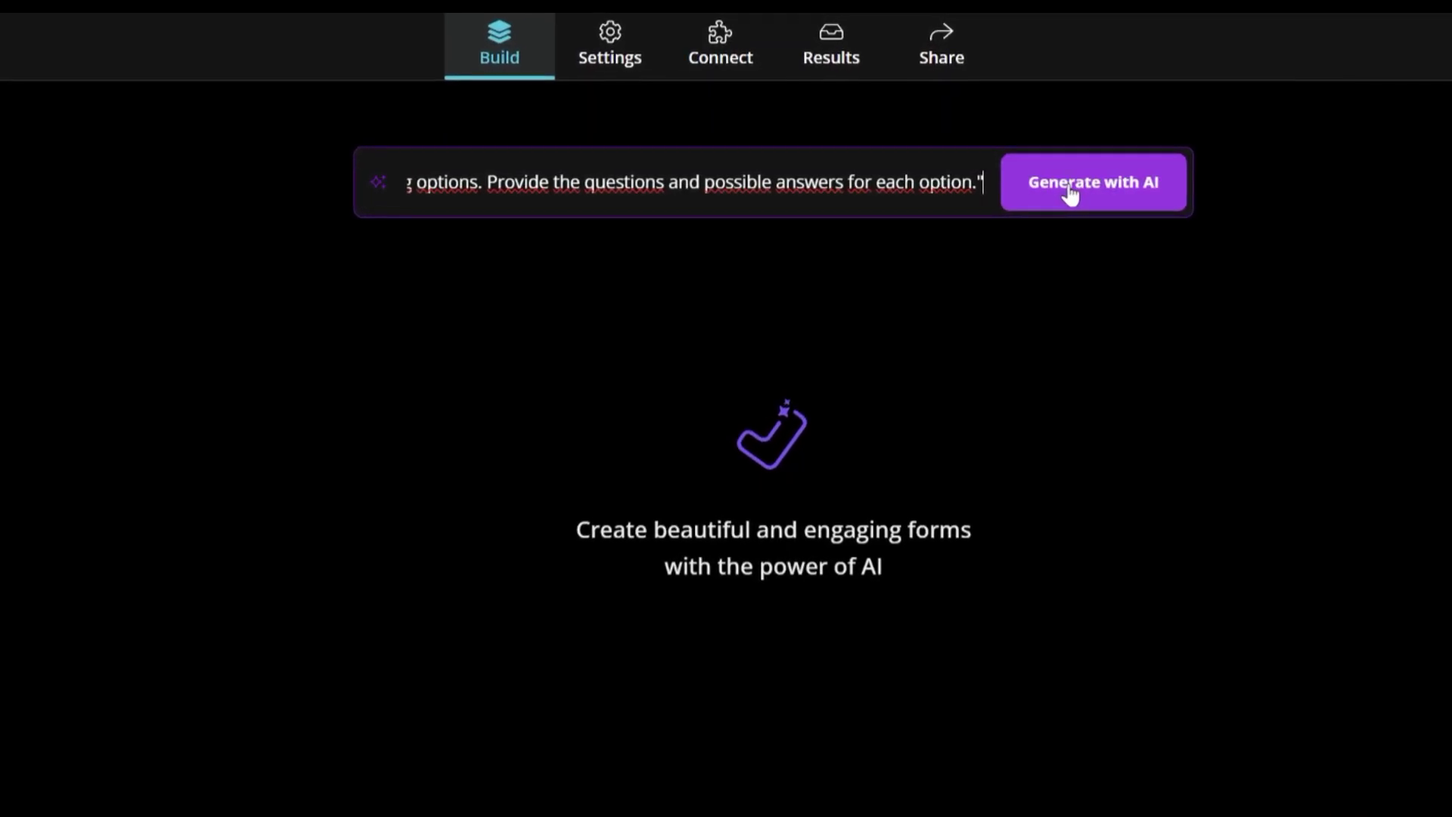
click(1032, 181)
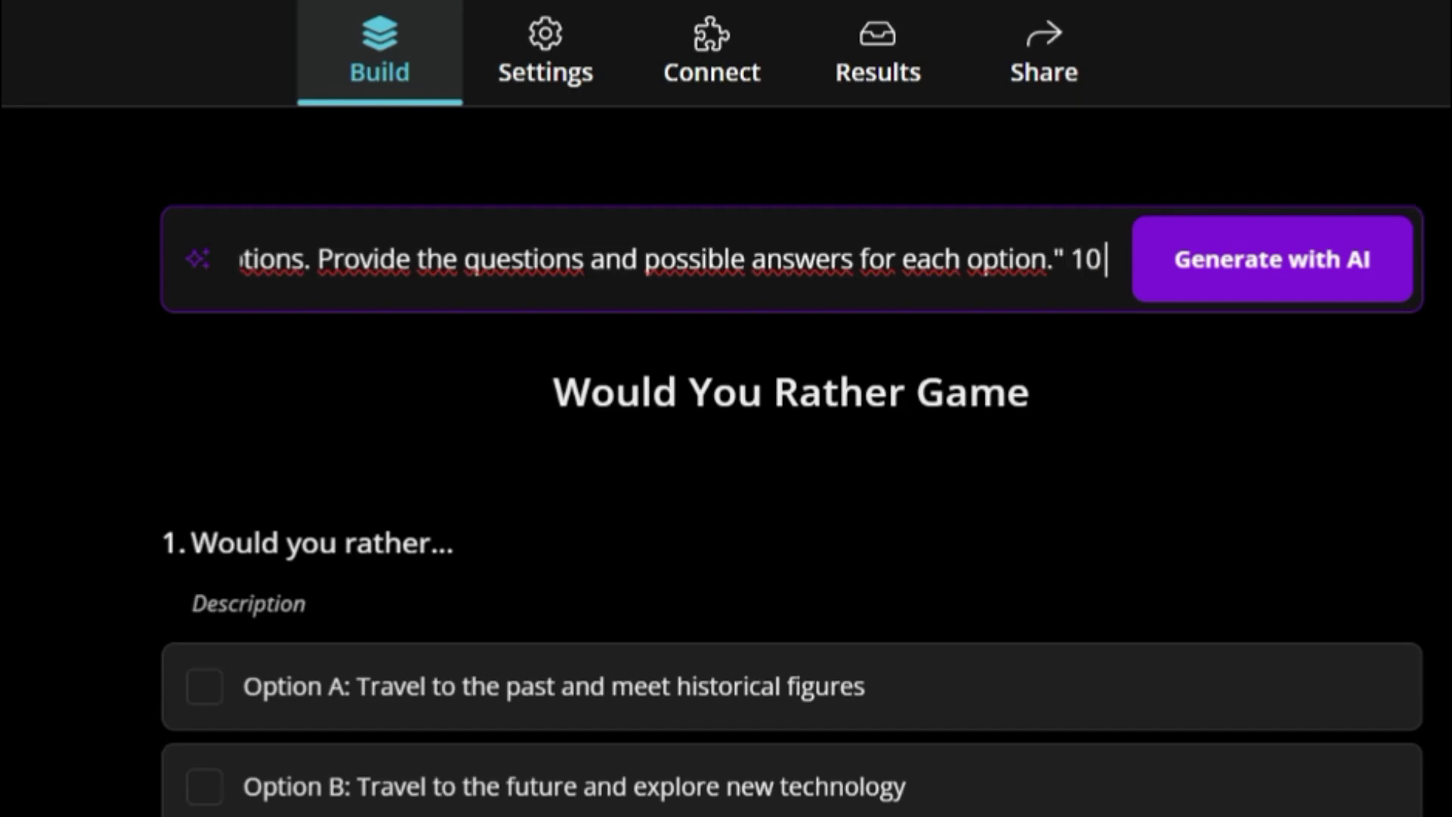
text(question)
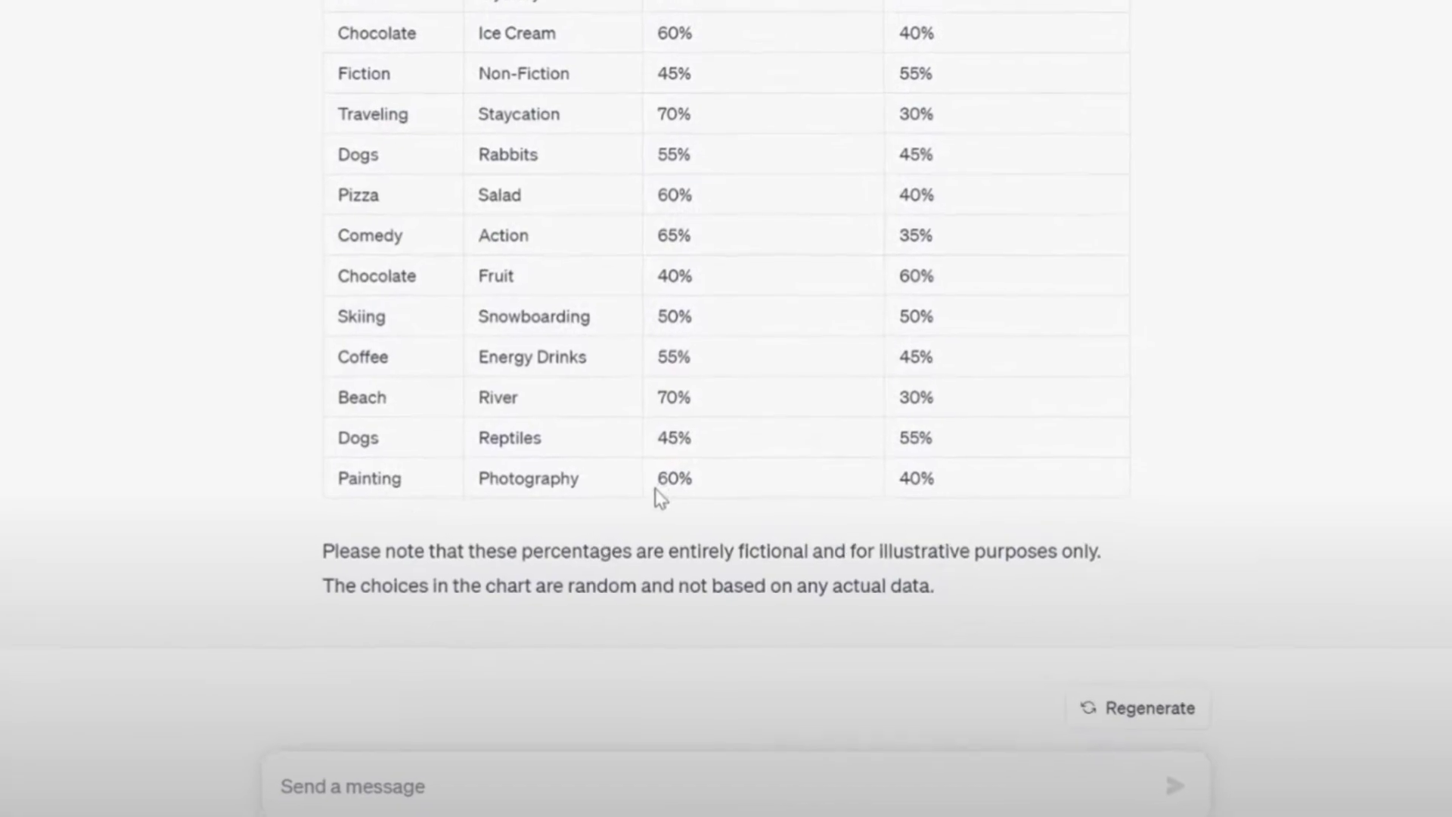
- Mark the Painting row's 60% and 40%, then add a galaxy image to question 1
drag(664, 476, 721, 476)
drag(951, 498, 995, 498)
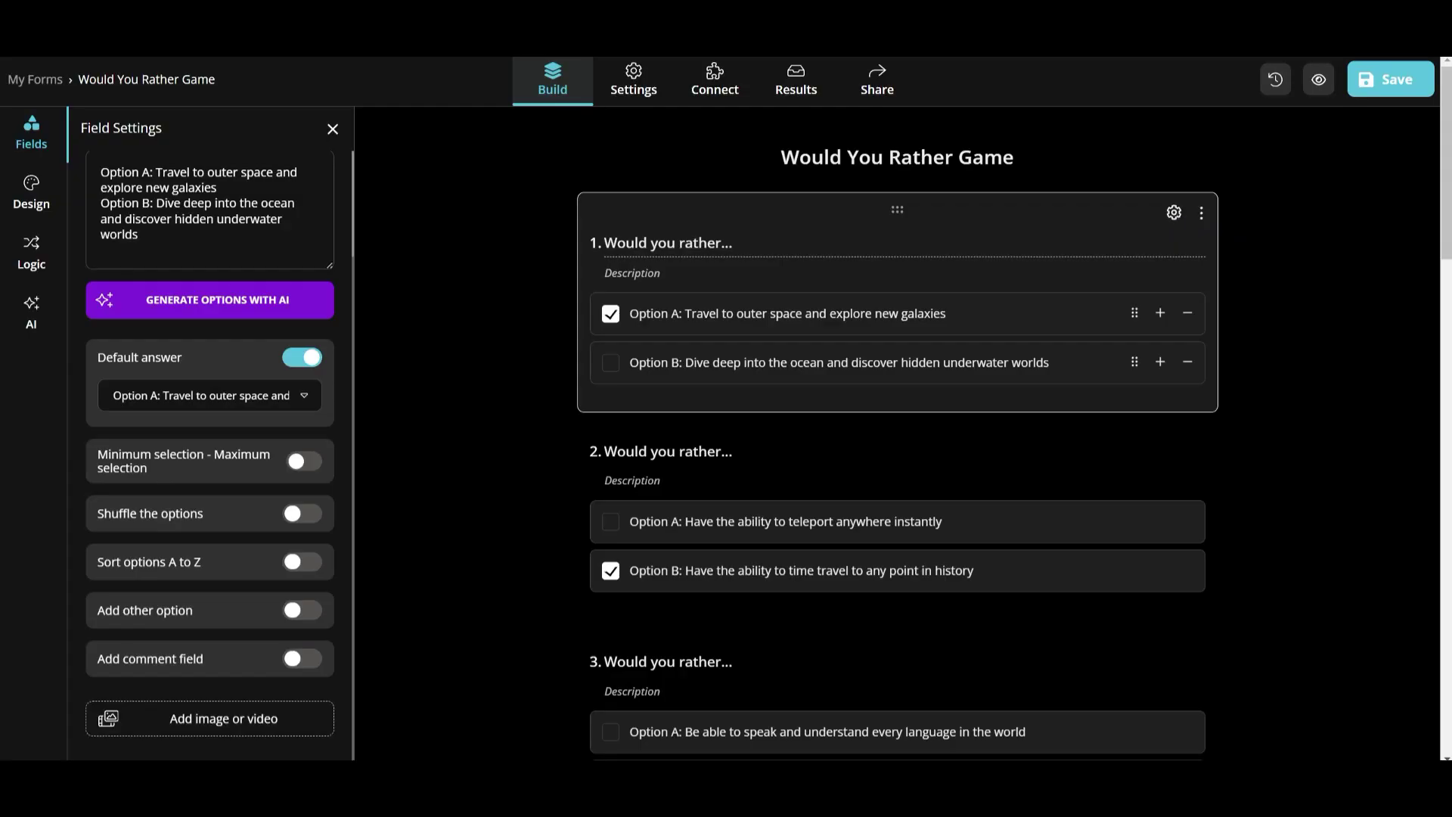
click(203, 730)
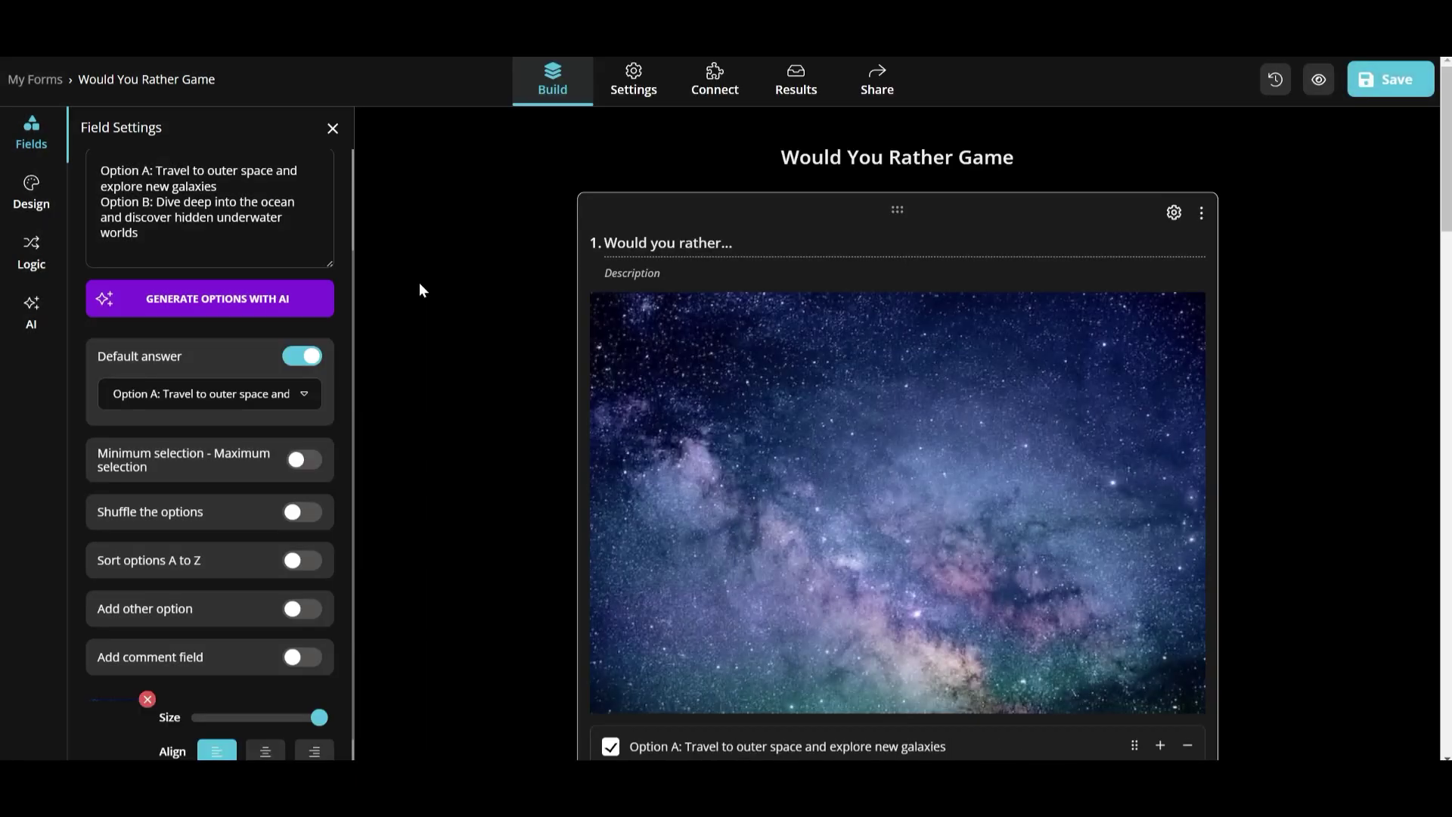
scroll(791, 416, down, 2)
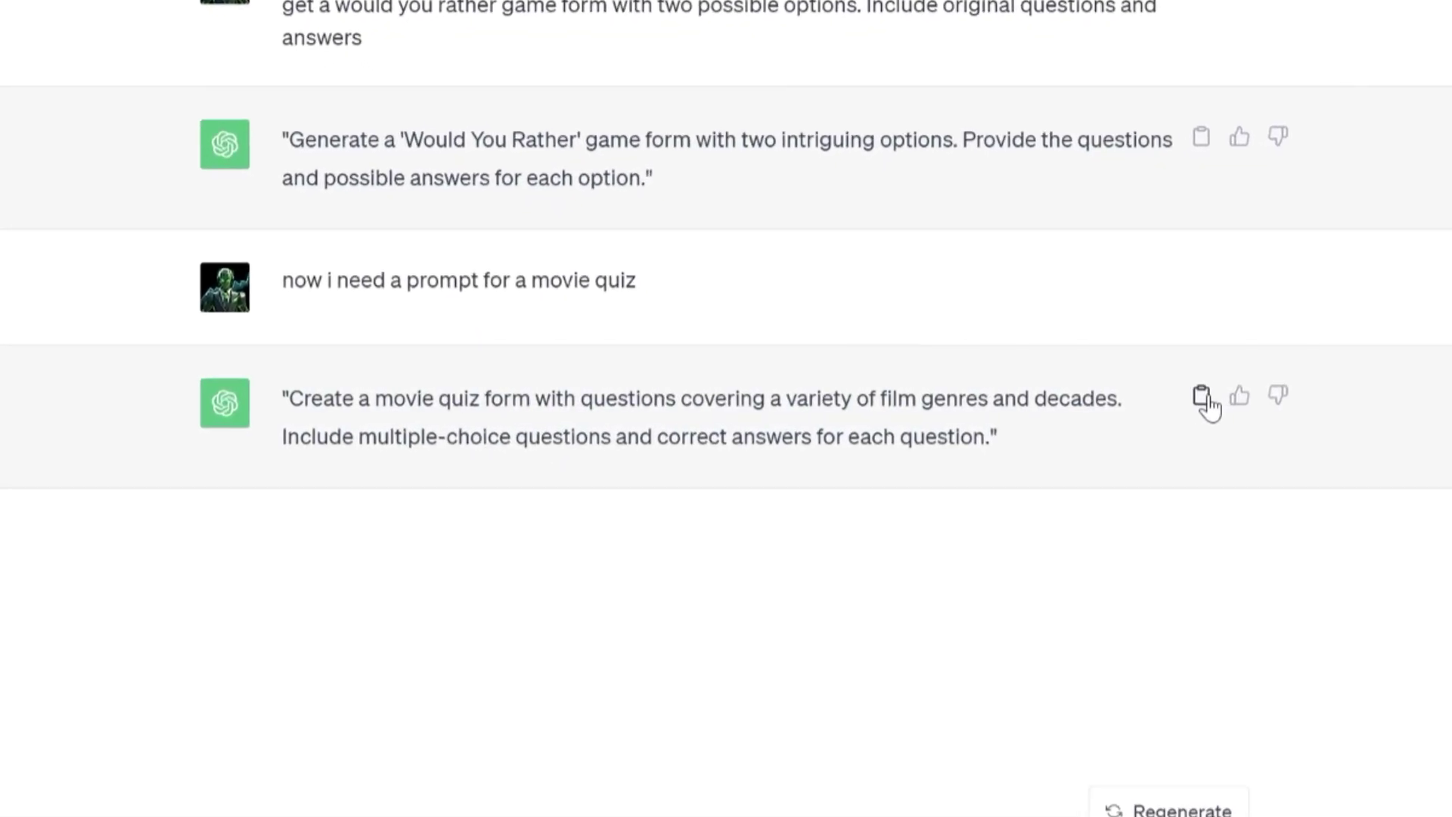
- Copy ChatGPT's suggested movie-quiz prompt and paste it into the AI form box
click(1086, 396)
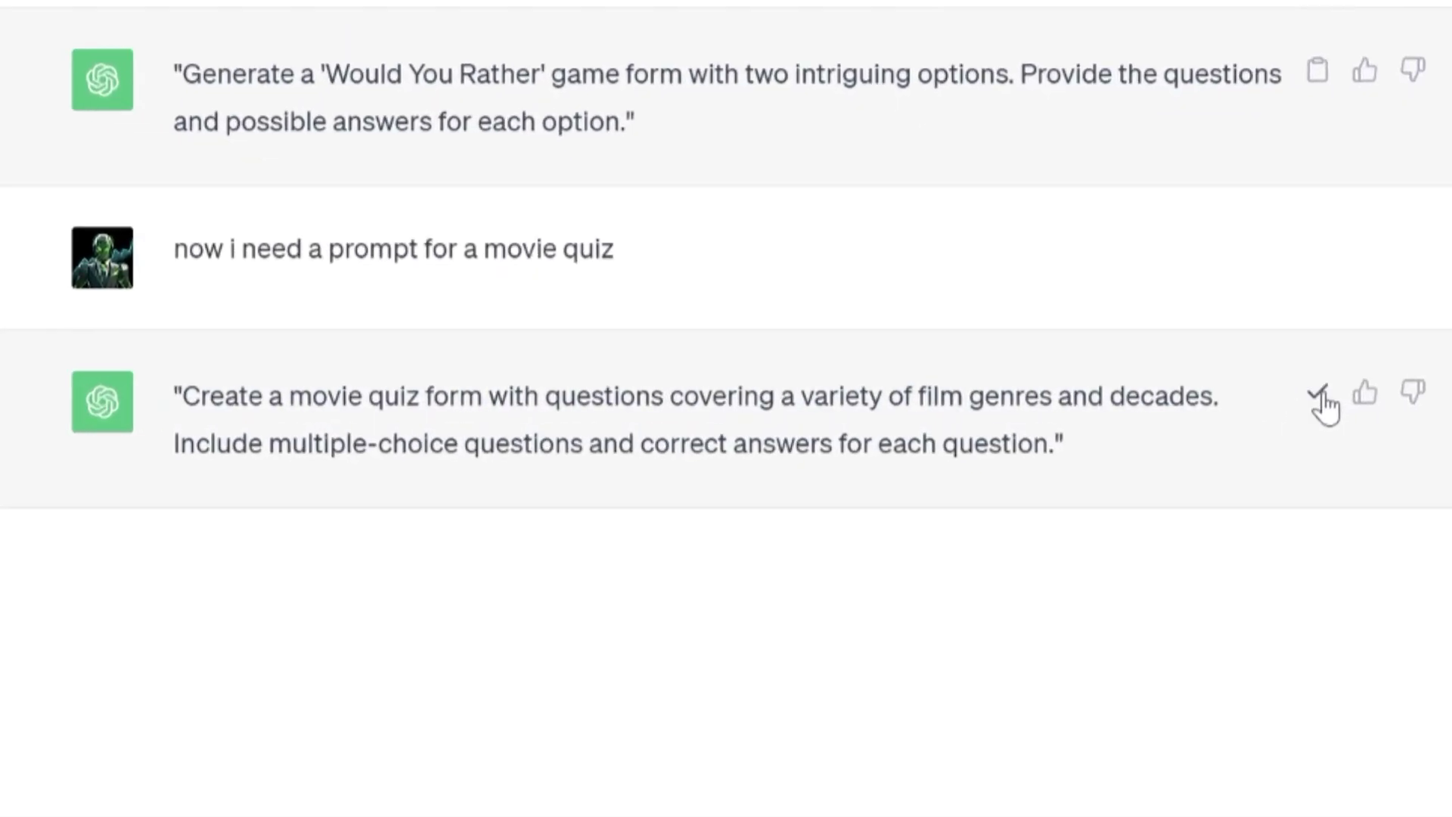
key(ctrl+v)
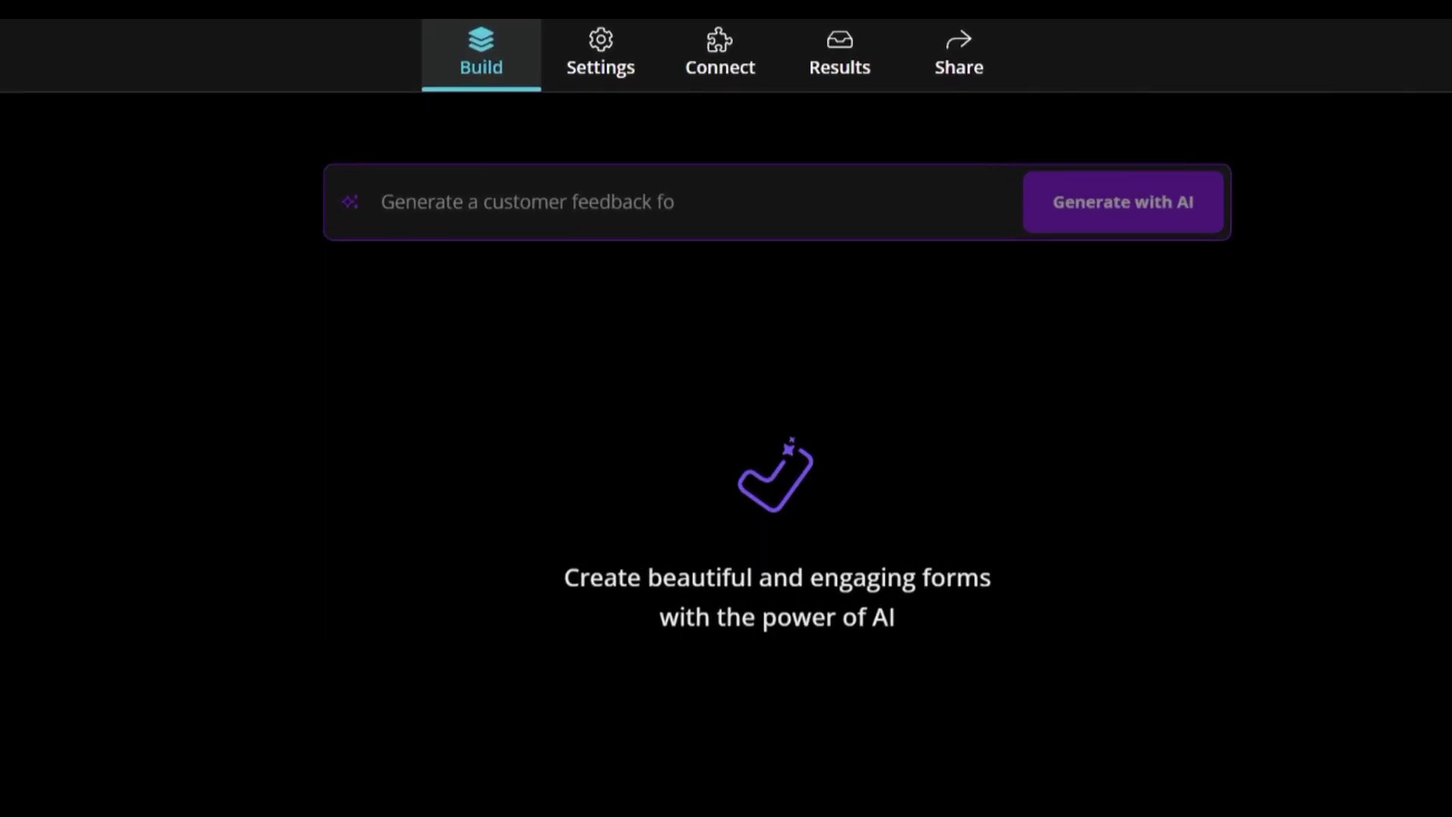
- Generate the YouTube UX survey from the pasted prompt, then regenerate with '10 questions' added
key(ctrl+v)
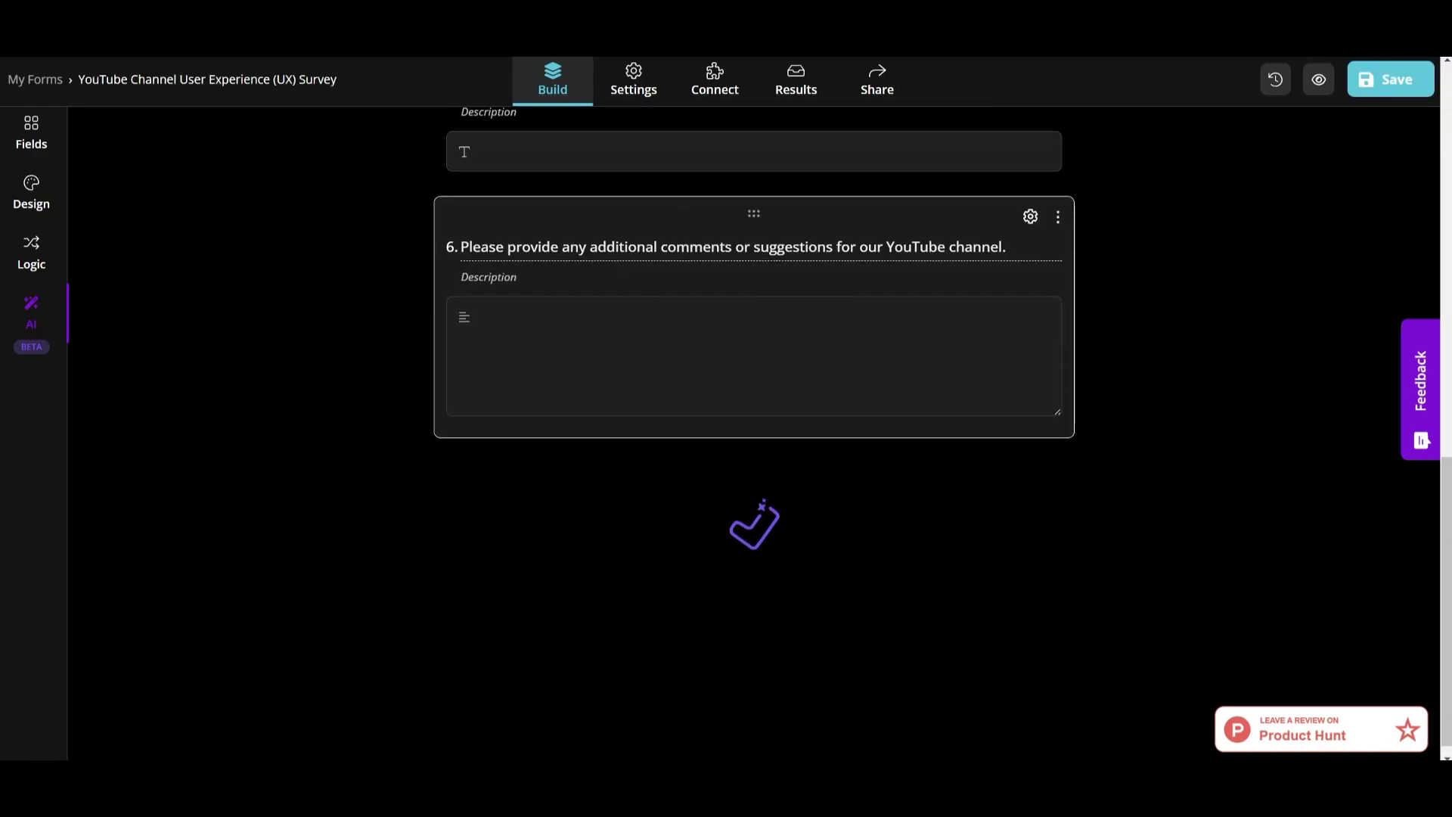
scroll(847, 333, up, 15)
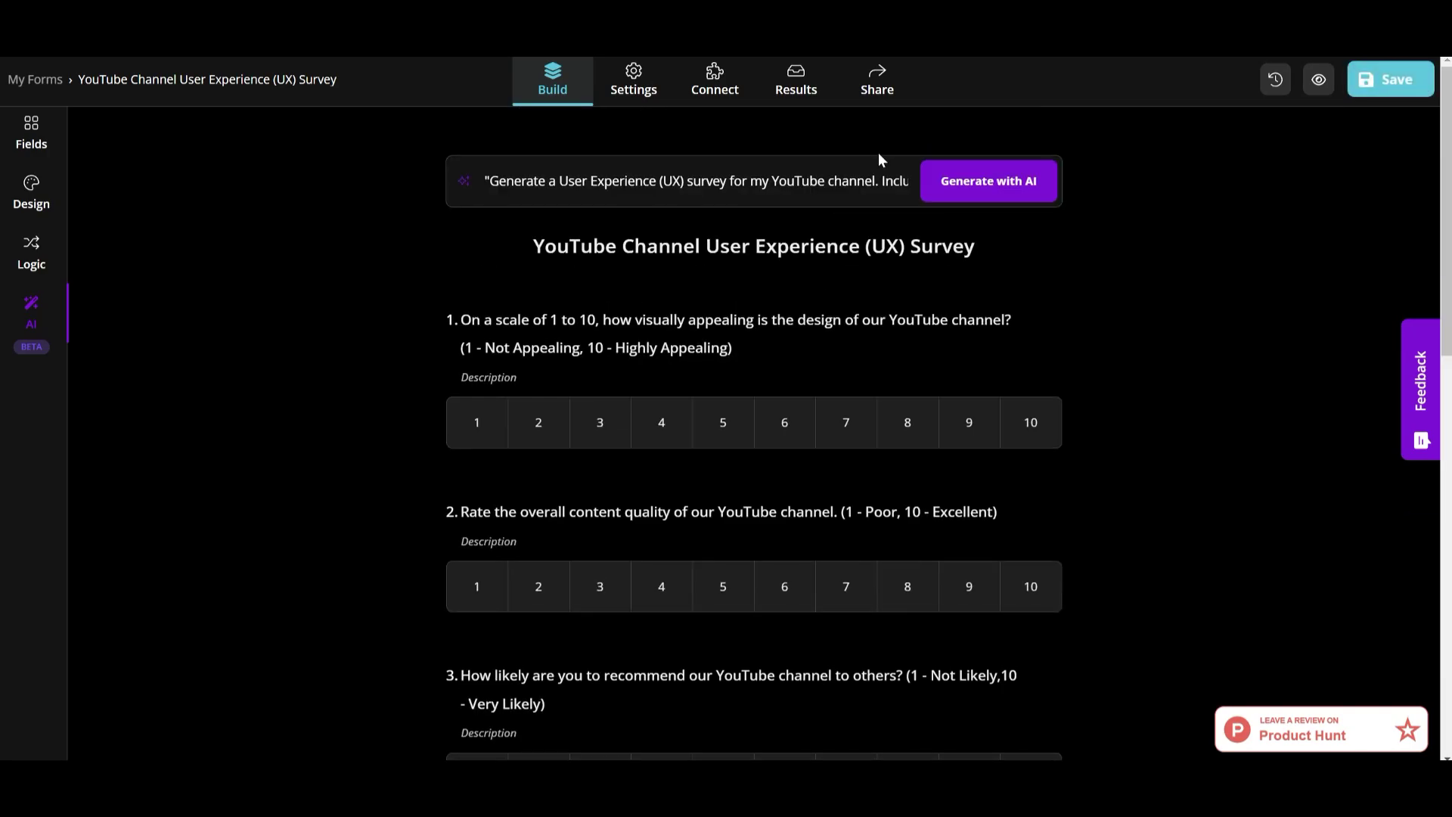
text(10 questions.)
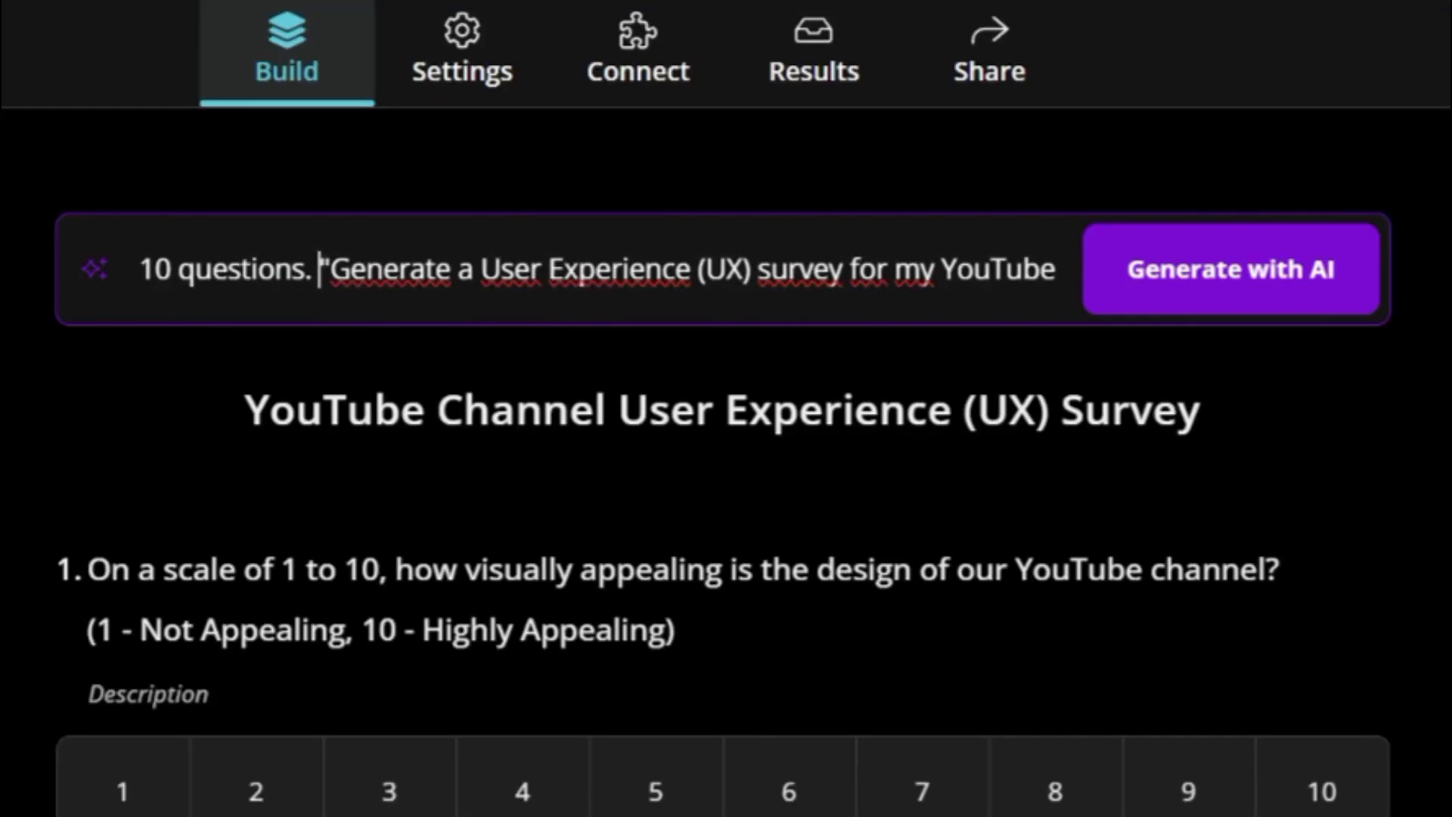
click(1177, 227)
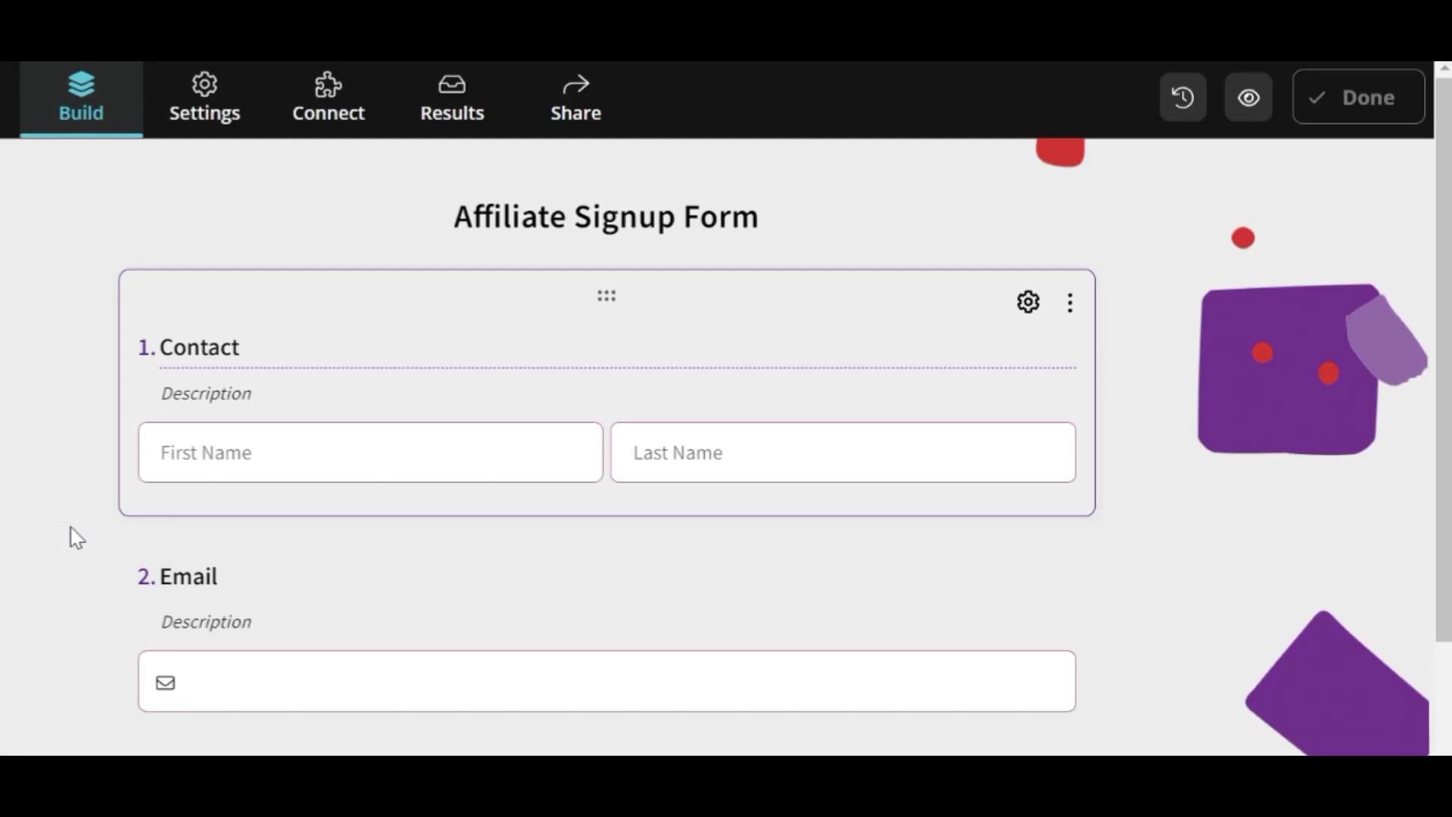
- Scroll the Affiliate Signup Form and select the Mailing address question
scroll(130, 520, down, 2)
scroll(149, 521, down, 5)
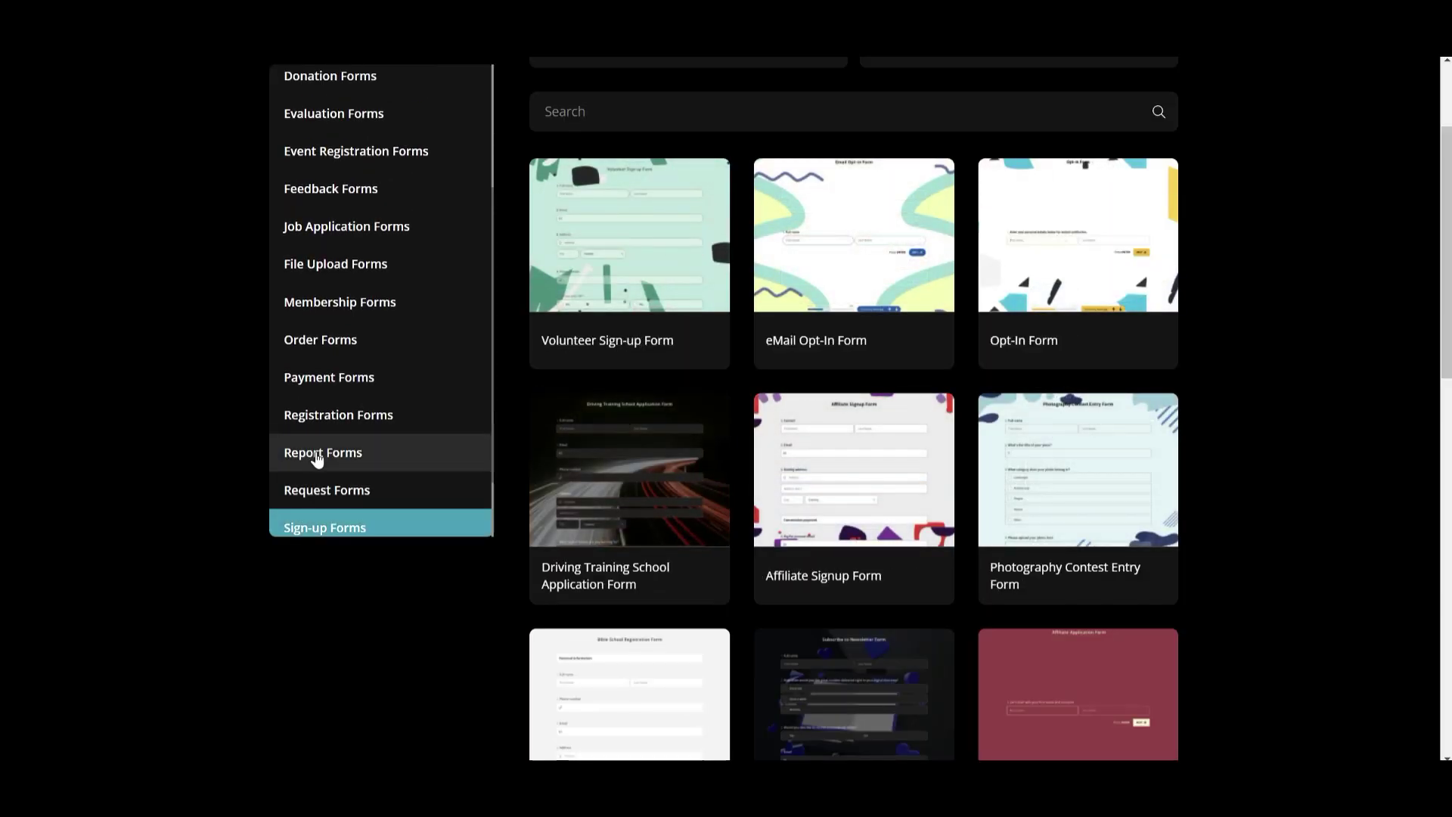
scroll(1097, 355, down, 3)
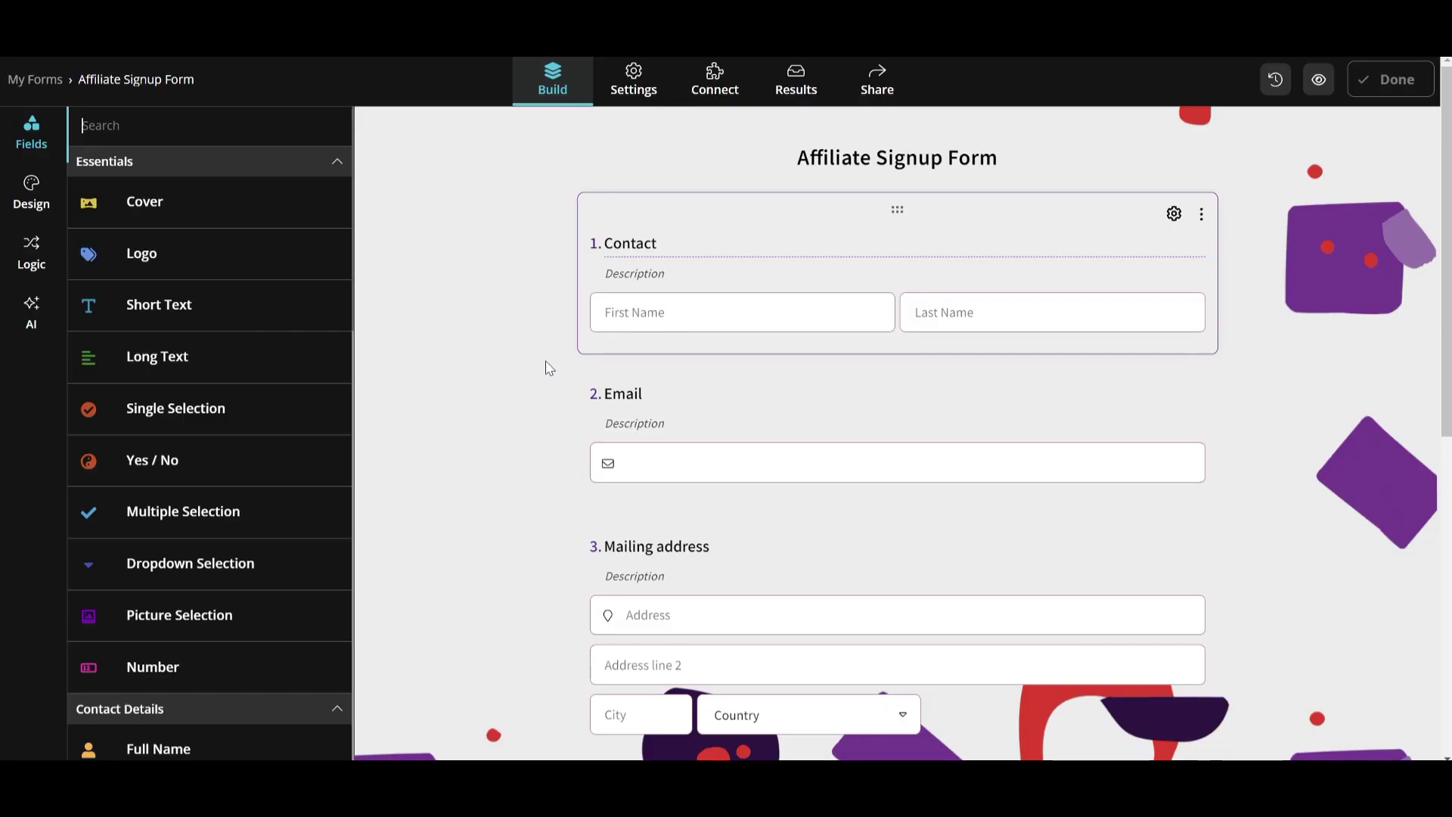
scroll(590, 366, down, 5)
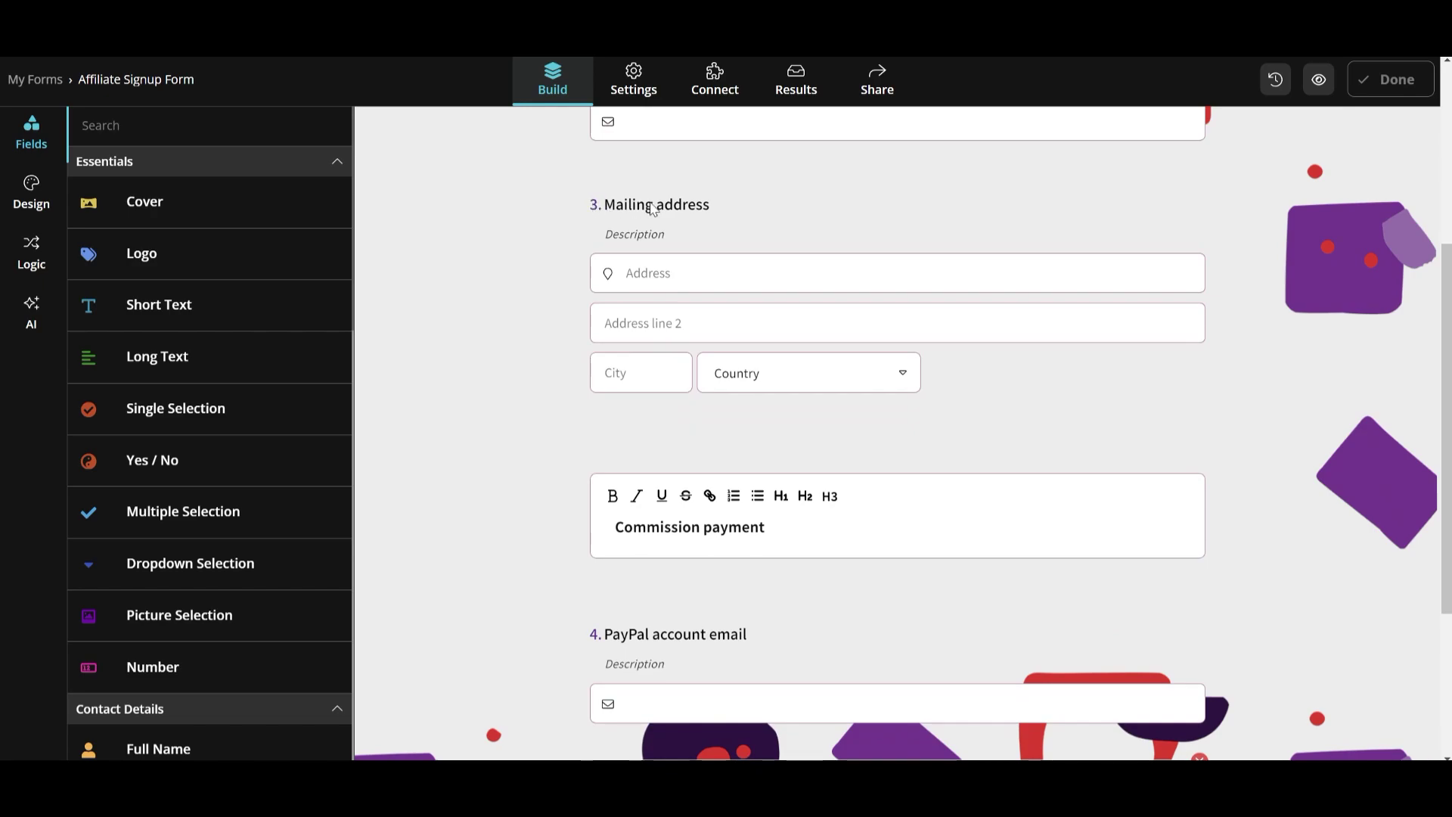
click(653, 208)
drag(711, 206, 544, 227)
- Select the PayPal account email card and insert a $5.00 Payment field as question 4
scroll(542, 234, down, 3)
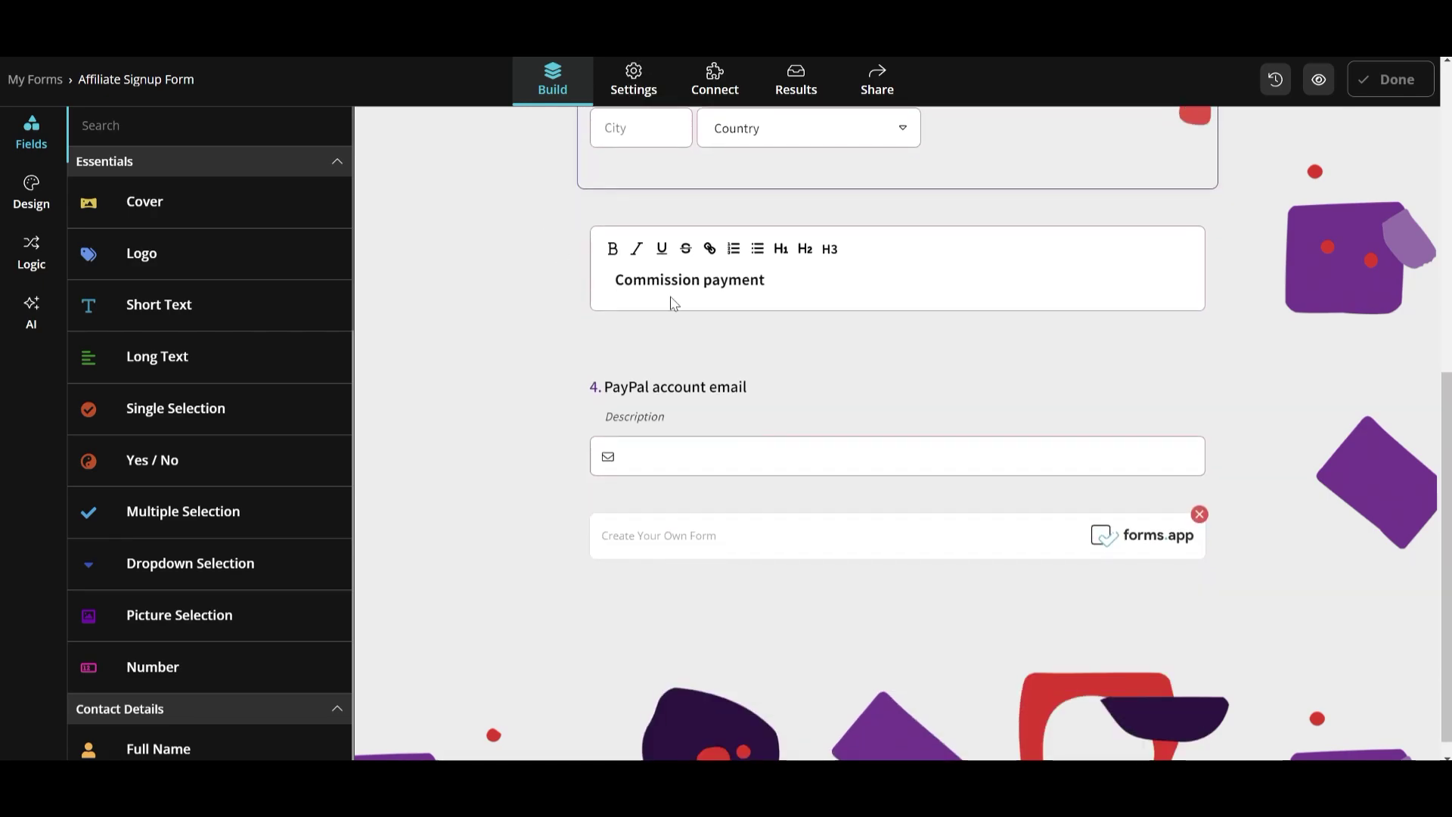
click(749, 389)
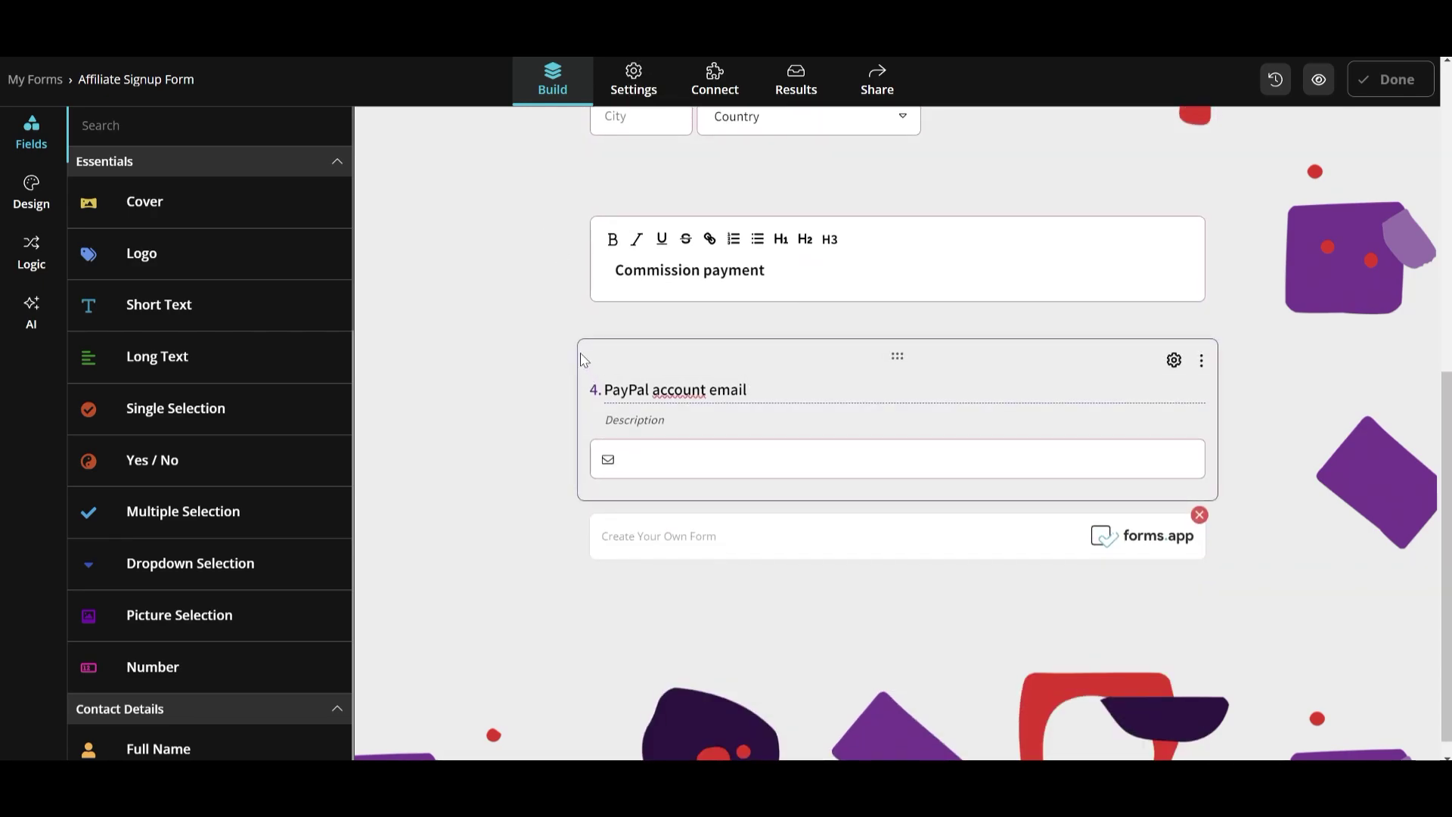
scroll(571, 351, up, 3)
scroll(137, 451, down, 8)
click(136, 451)
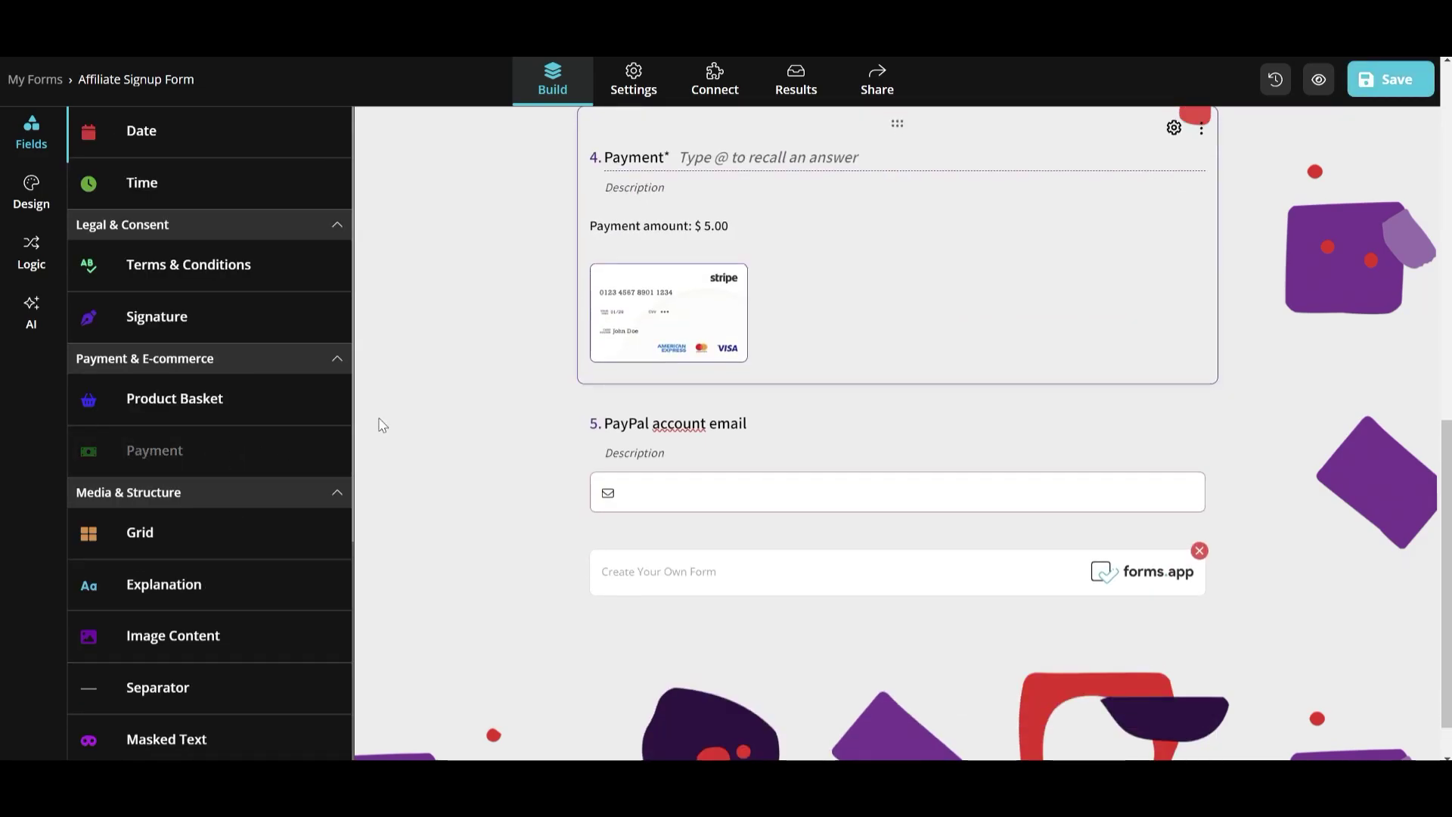
scroll(519, 369, up, 2)
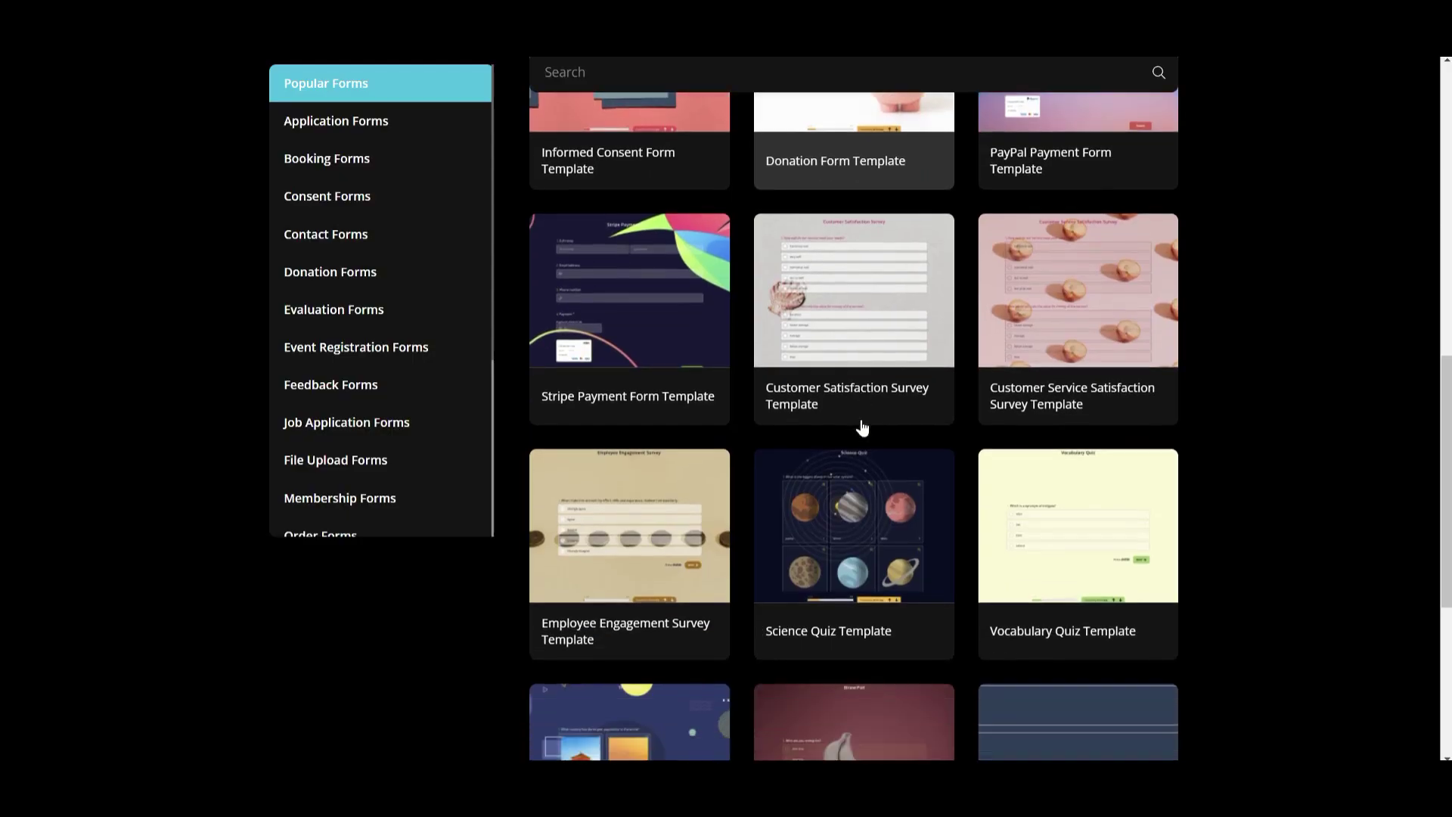
scroll(860, 428, down, 1)
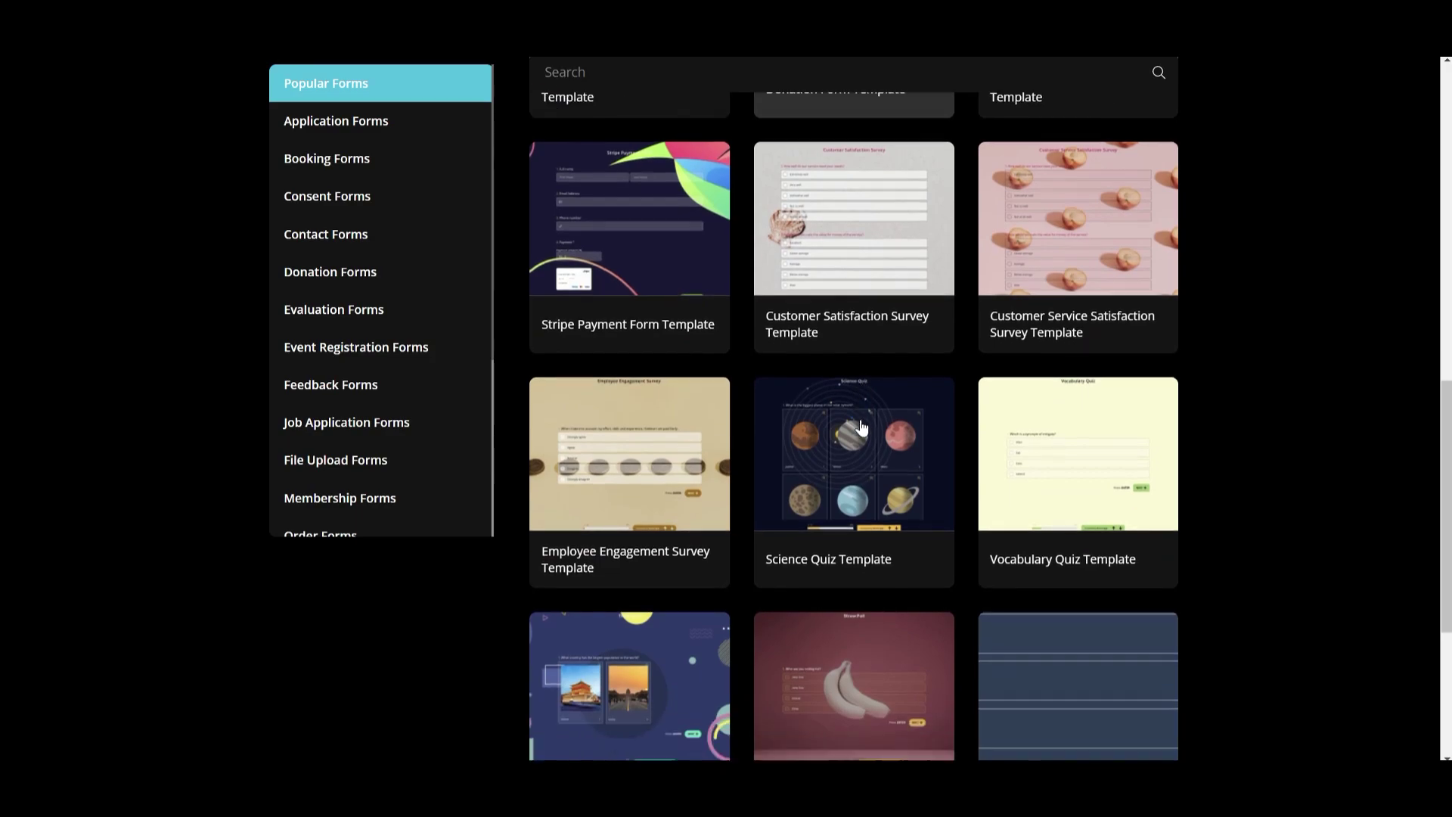
scroll(862, 425, down, 2)
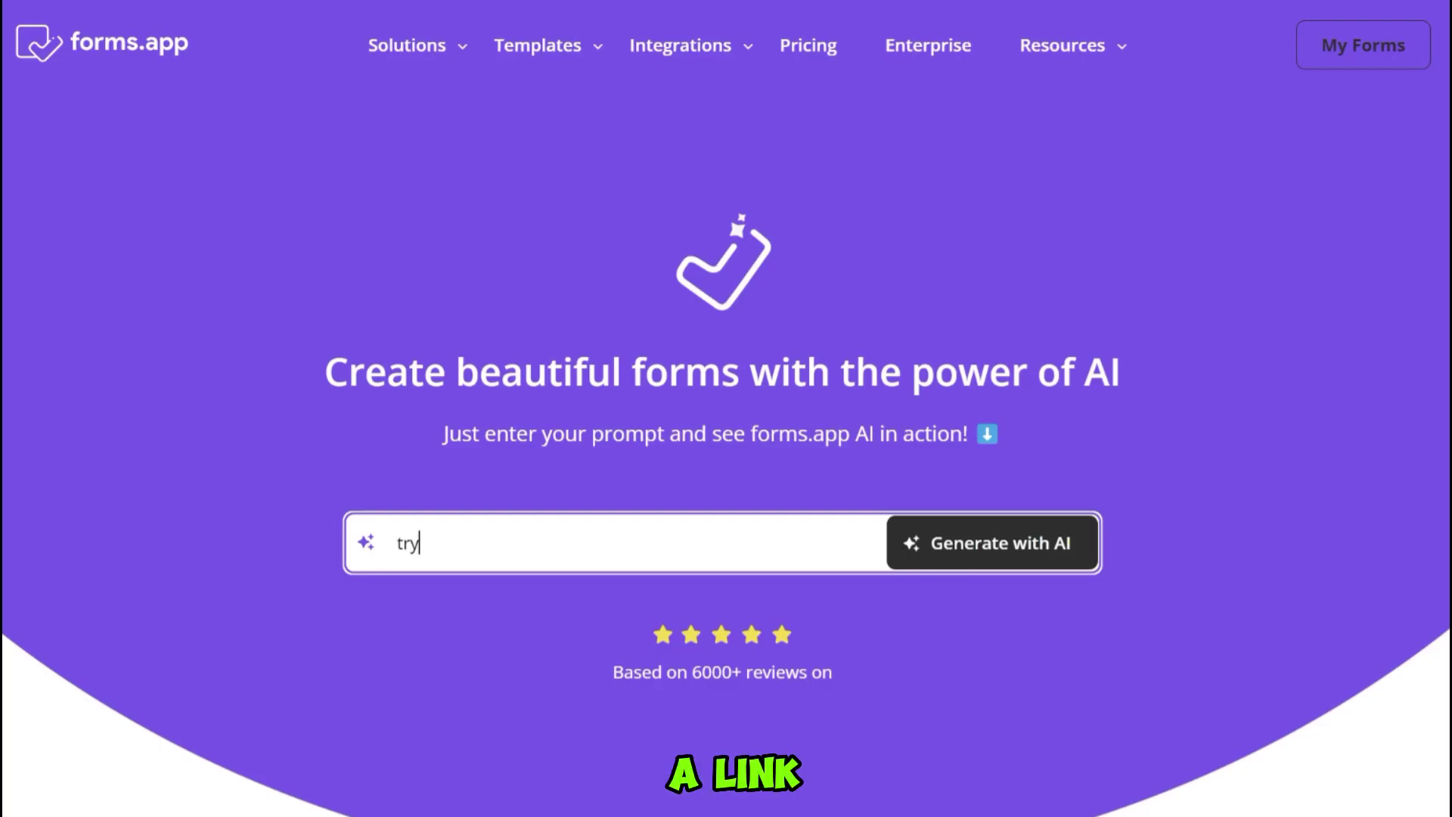
- Type 'form generator for' in the AI box, then mark Basic's 12.5 USD/month yearly price
text(form gener)
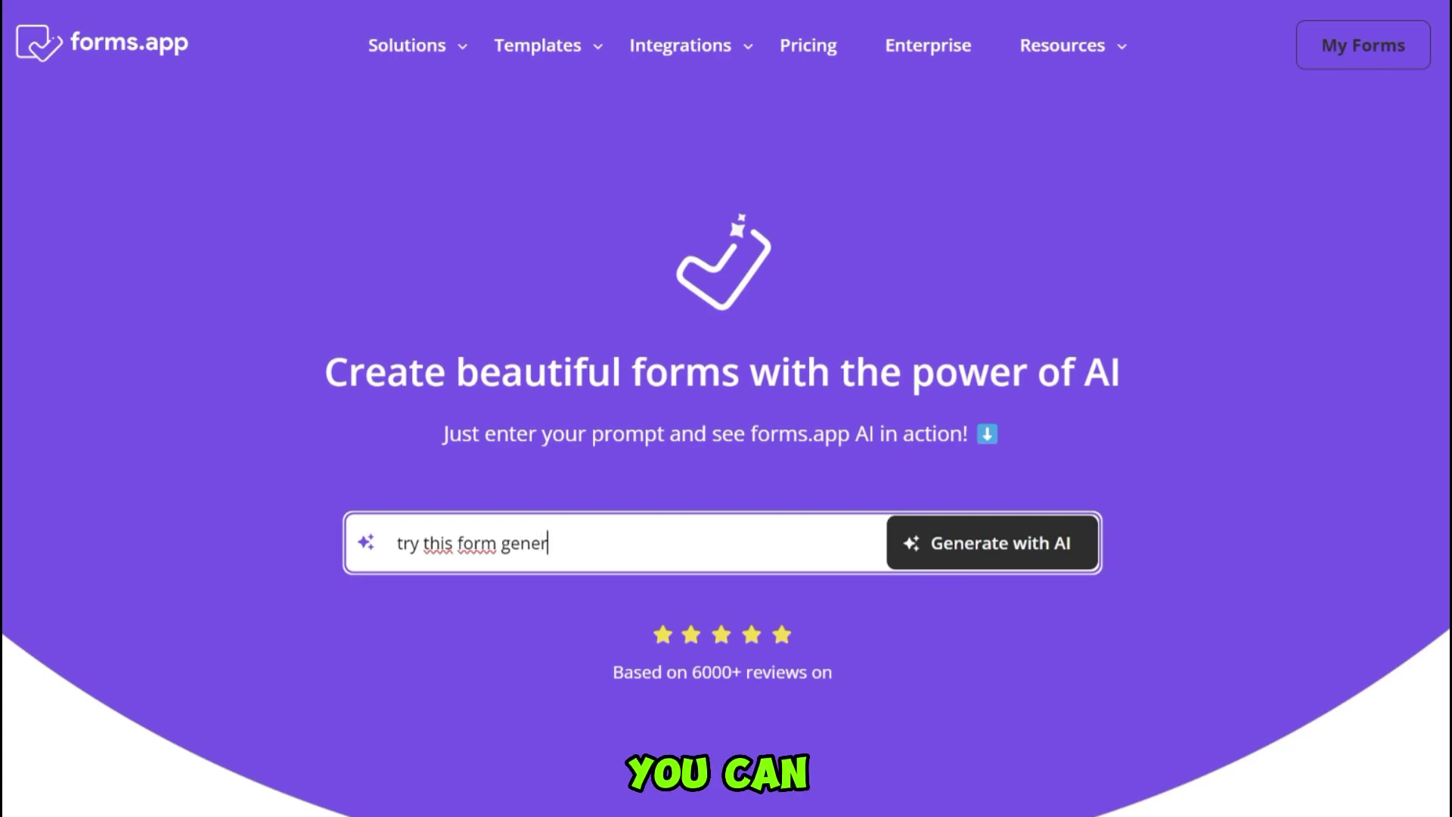
text(ator for free)
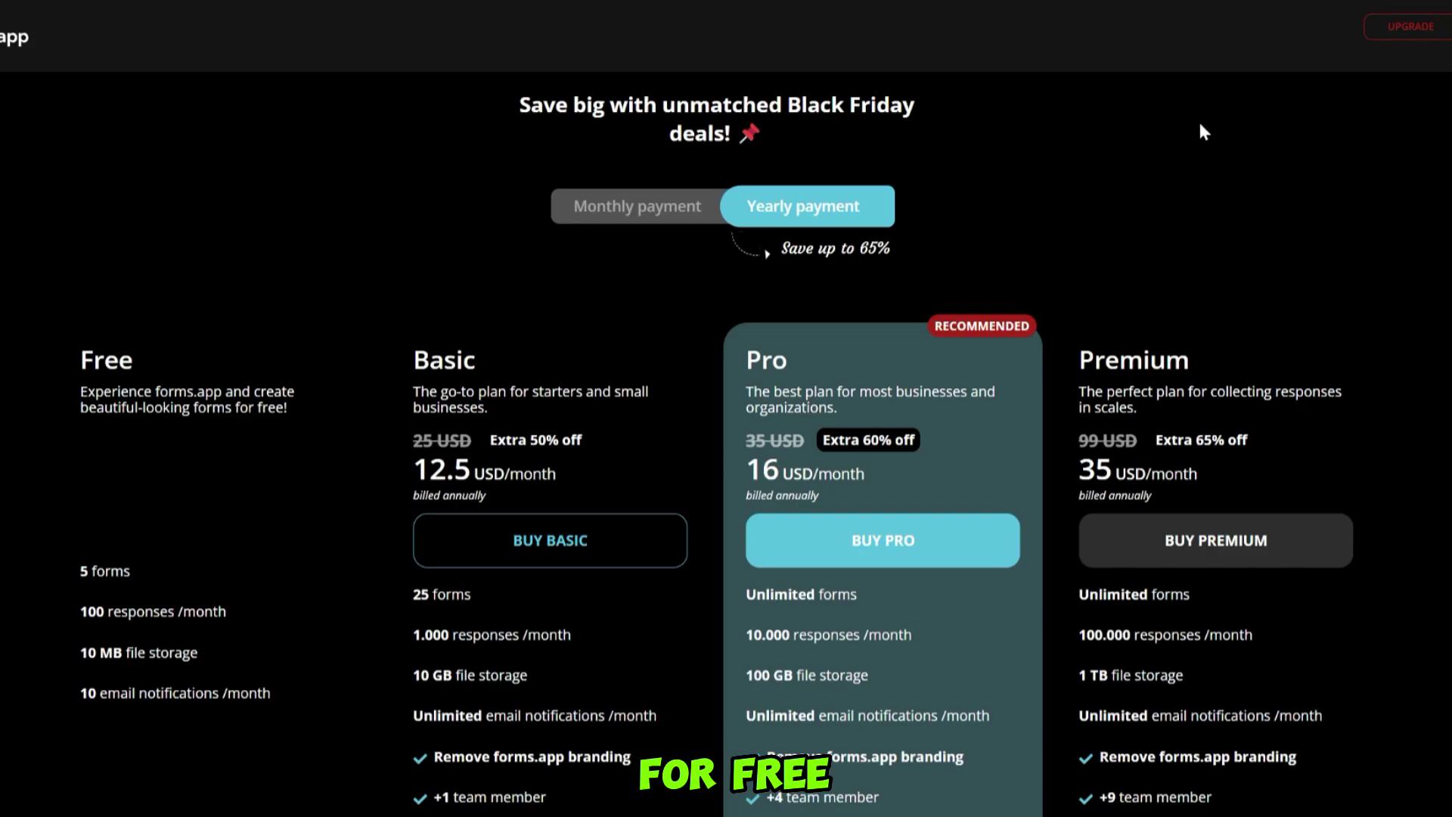
scroll(1158, 138, down, 2)
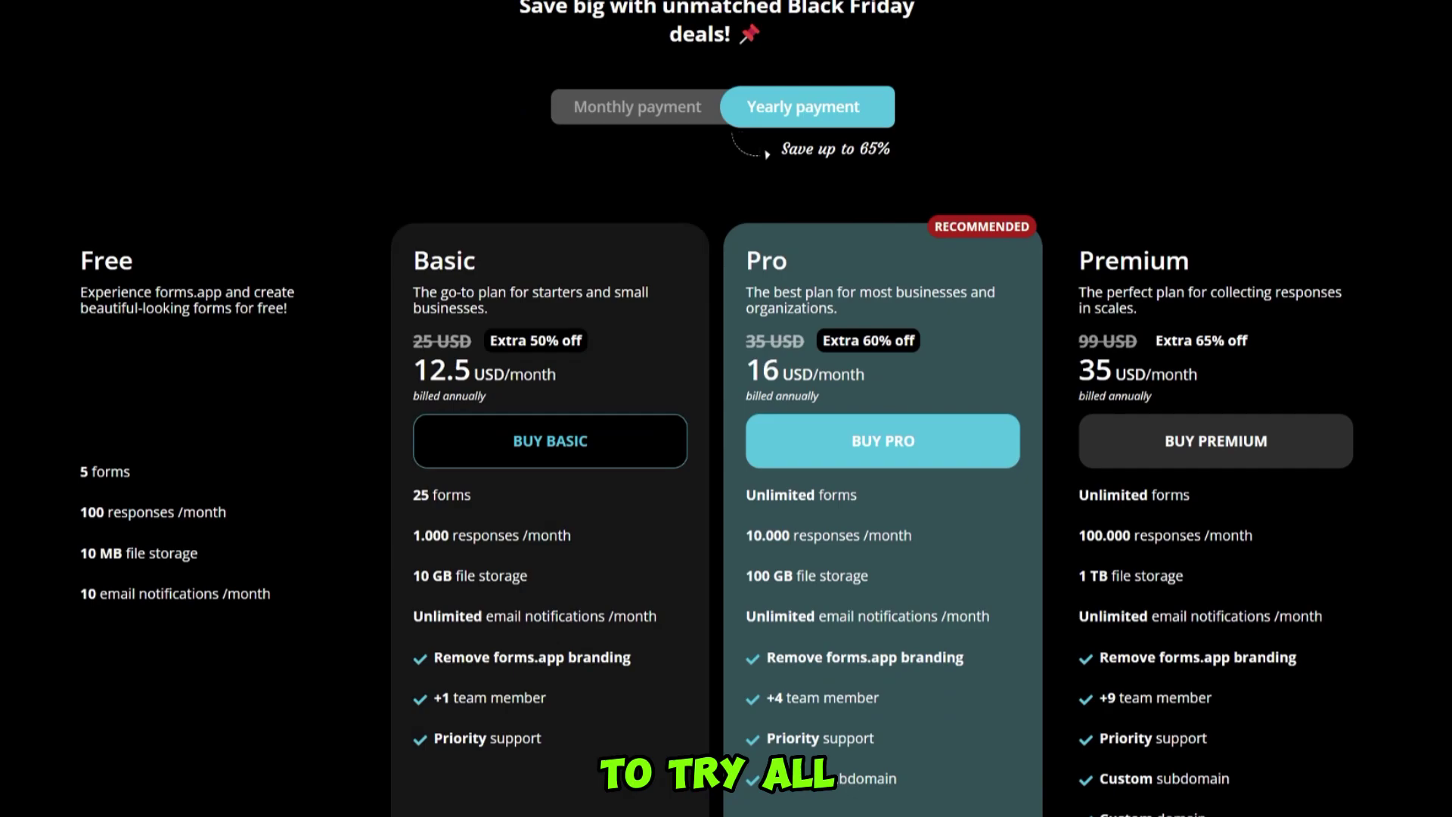
drag(414, 370, 556, 369)
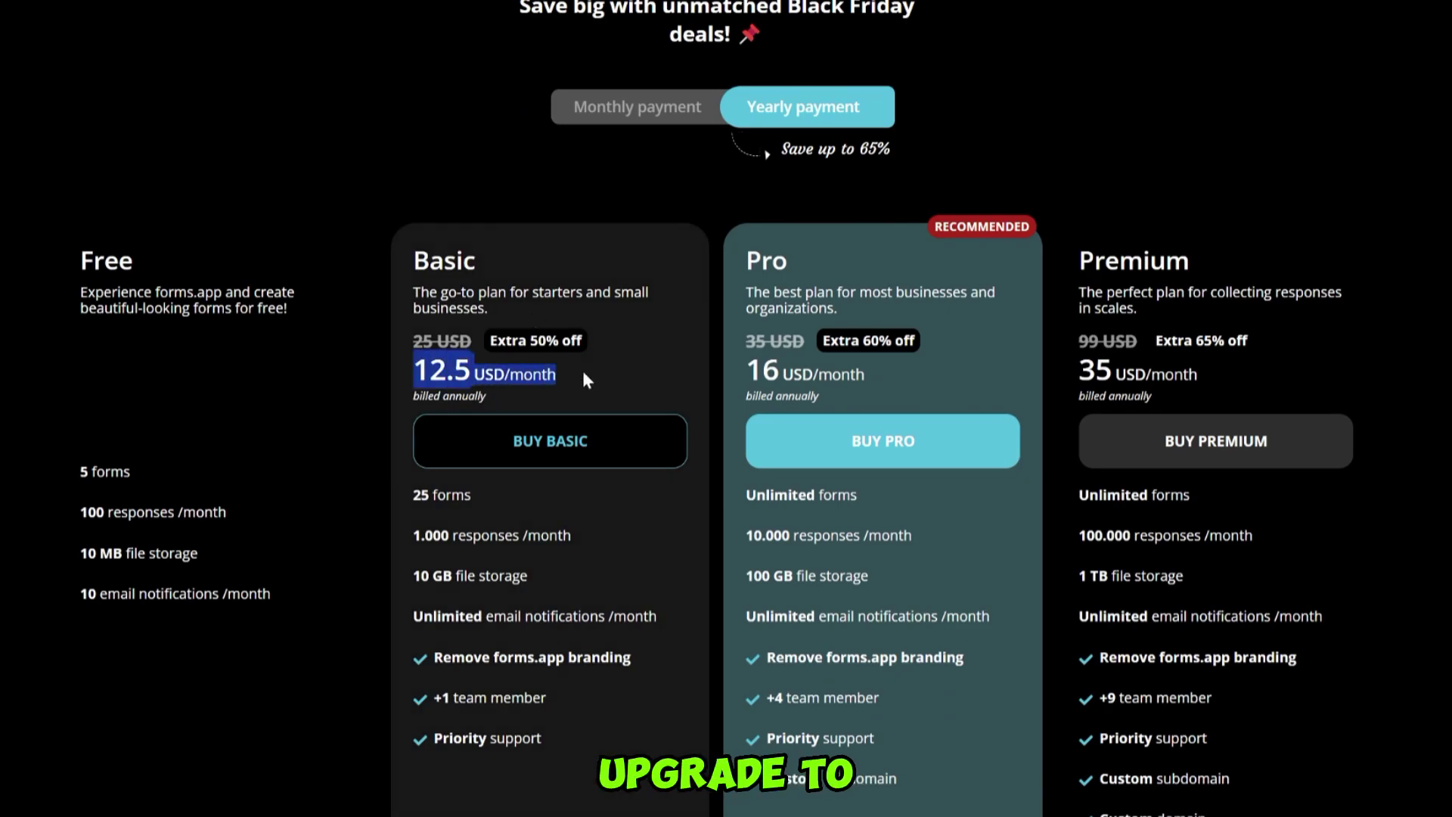